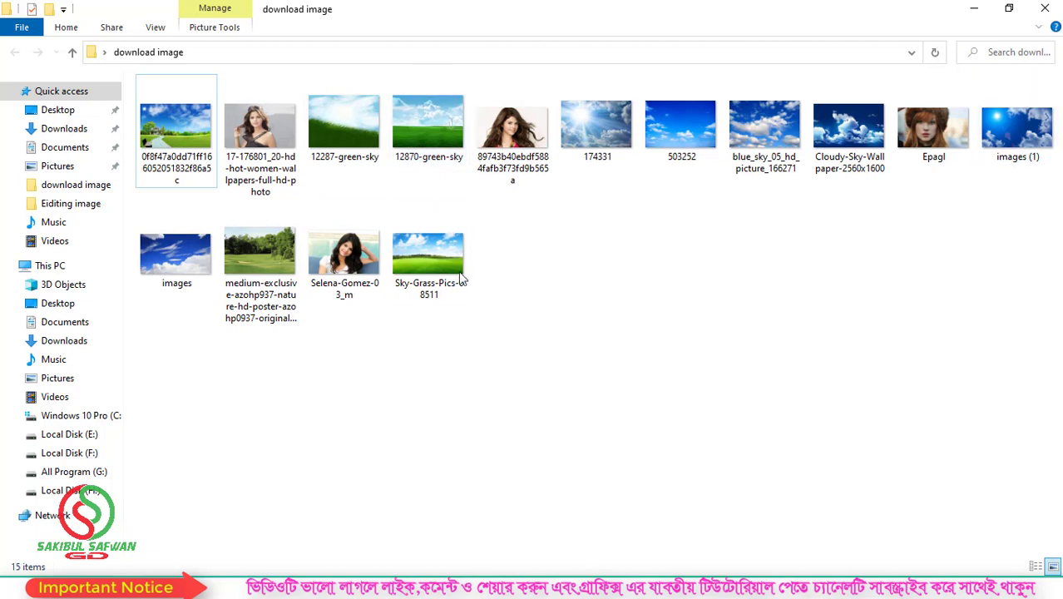
Open the Sky-Grass-Pics-08511 picture from the download image folder in Photoshop.
{"action": "left_click_drag", "start_coordinate": [430, 253], "coordinate": [375, 379]}
{"action": "scroll", "coordinate": [441, 270], "scroll_direction": "up", "scroll_amount": 2}
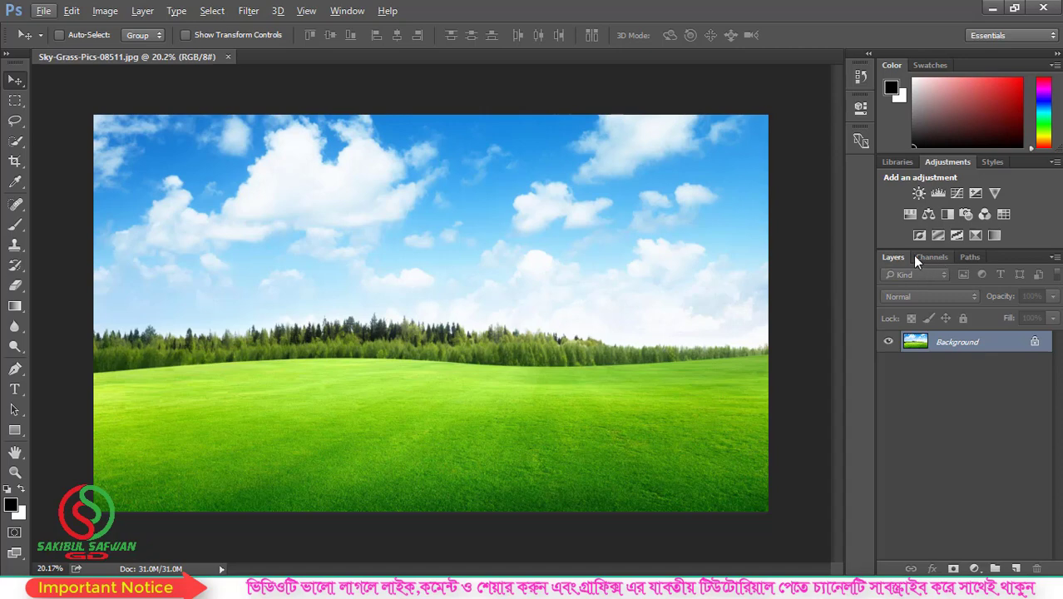
Compare the Red, Green and Blue channels of the landscape and duplicate the Blue channel.
{"action": "left_click", "coordinate": [347, 12]}
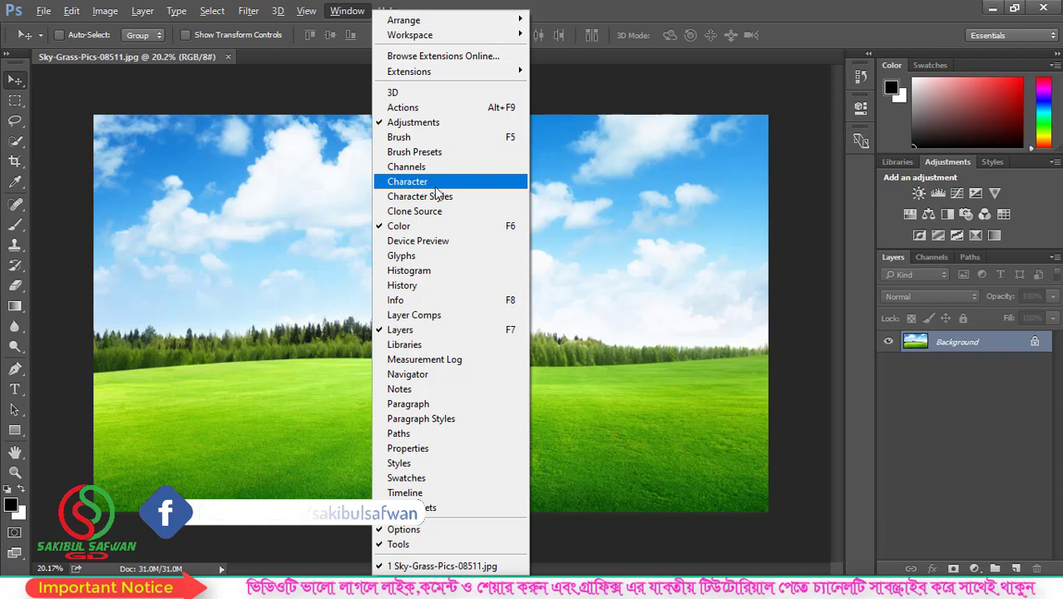
{"action": "left_click", "coordinate": [767, 11]}
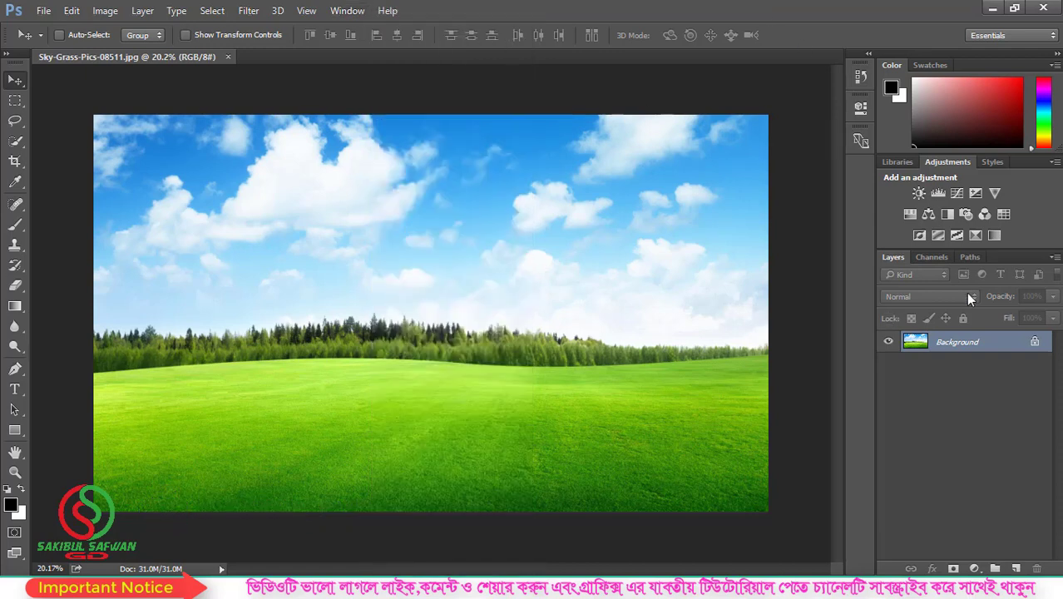
{"action": "left_click", "coordinate": [929, 258]}
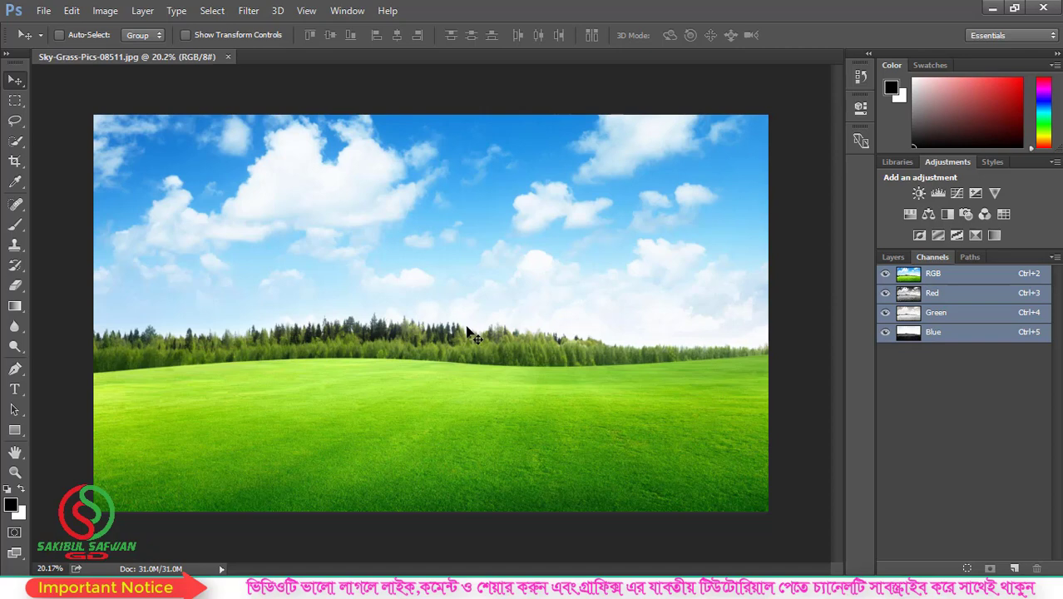
{"action": "left_click", "coordinate": [956, 292]}
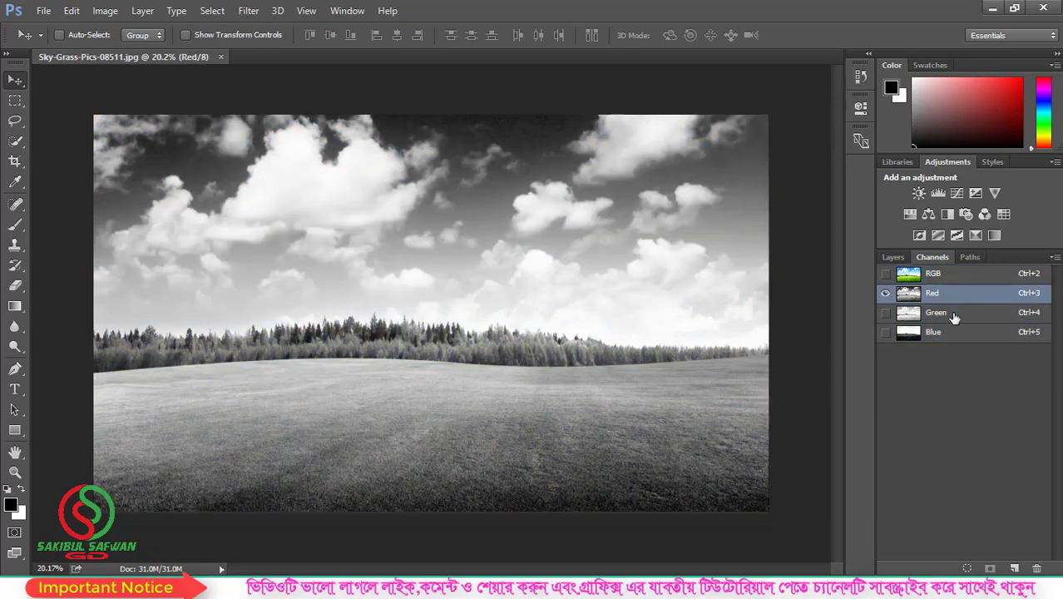
{"action": "left_click", "coordinate": [954, 314]}
{"action": "left_click", "coordinate": [939, 332]}
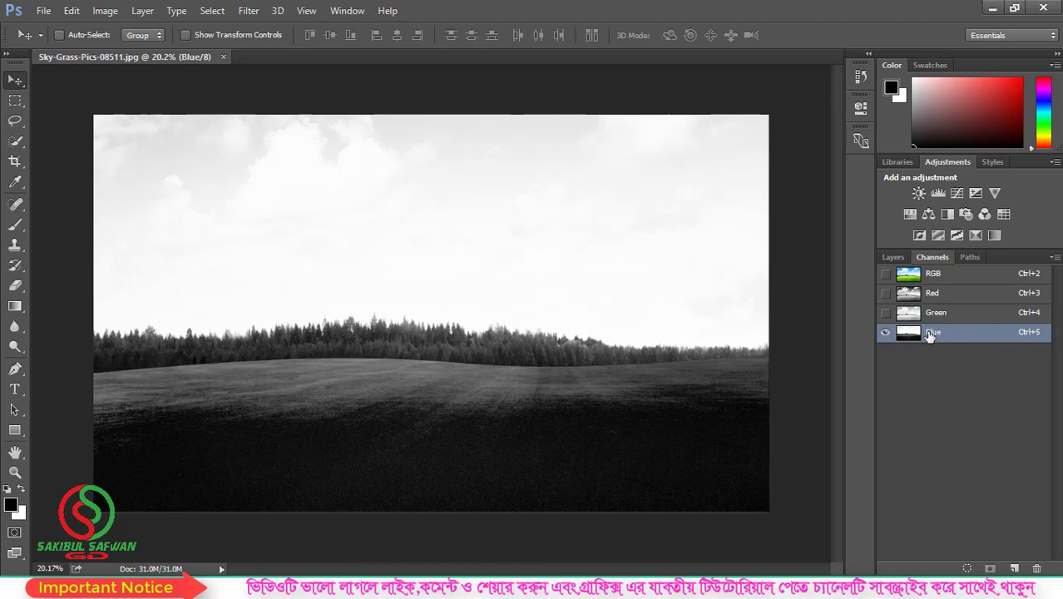
{"action": "left_click_drag", "start_coordinate": [929, 335], "coordinate": [1014, 568]}
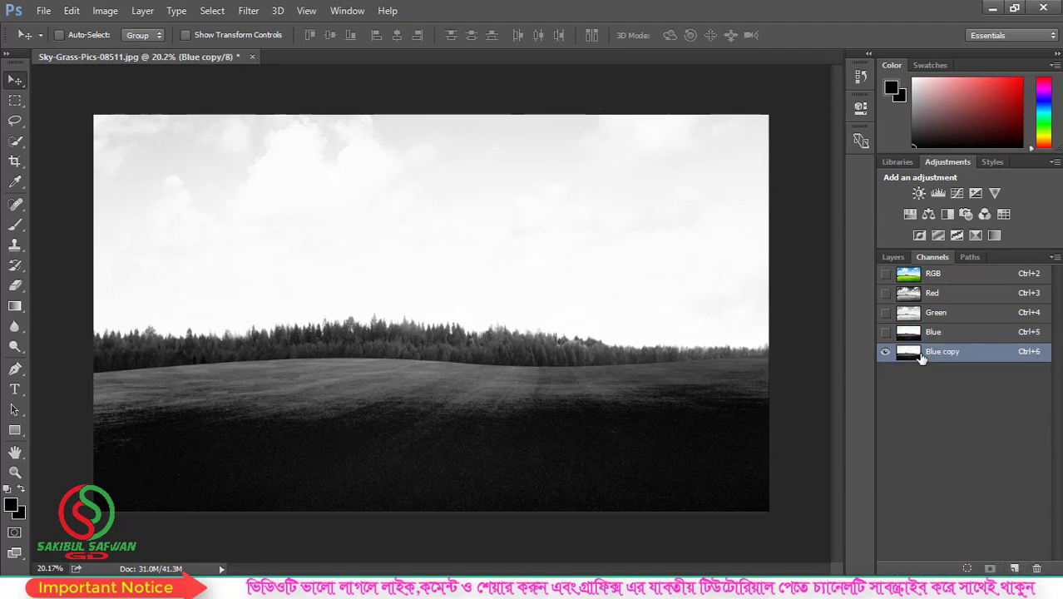
Open the Levels adjustment for the Blue copy channel and move its dialog clear of the image.
{"action": "left_click", "coordinate": [105, 11]}
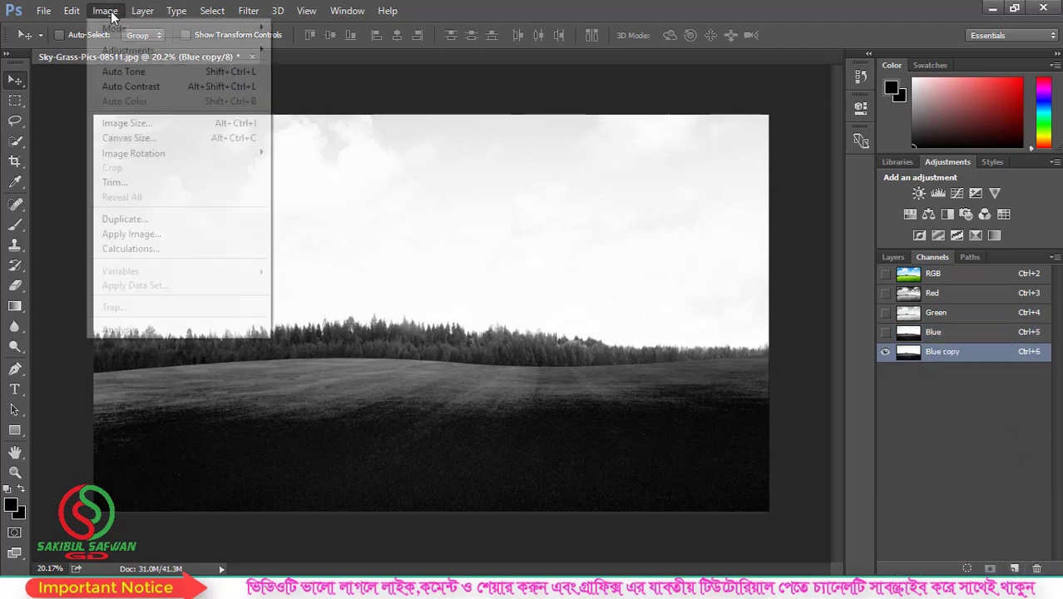
{"action": "mouse_move", "coordinate": [136, 55]}
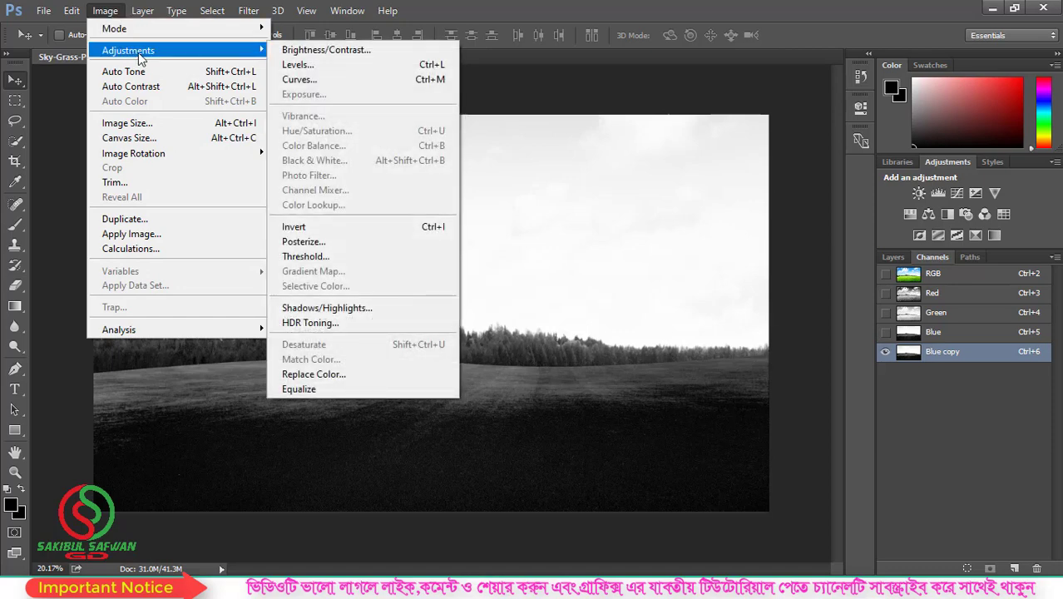
{"action": "left_click", "coordinate": [336, 65]}
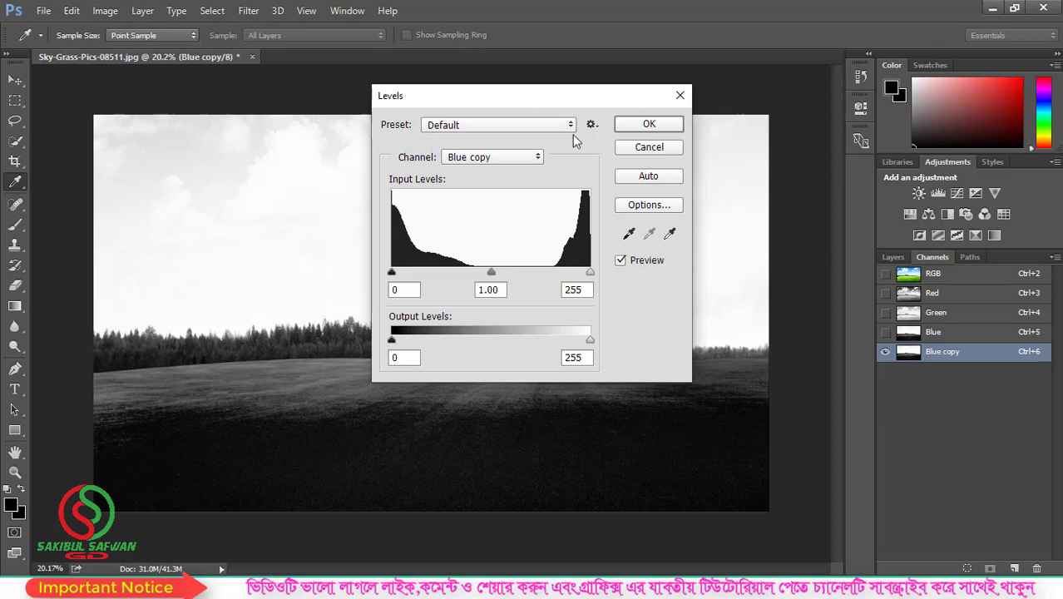
{"action": "left_click_drag", "start_coordinate": [525, 95], "coordinate": [871, 146]}
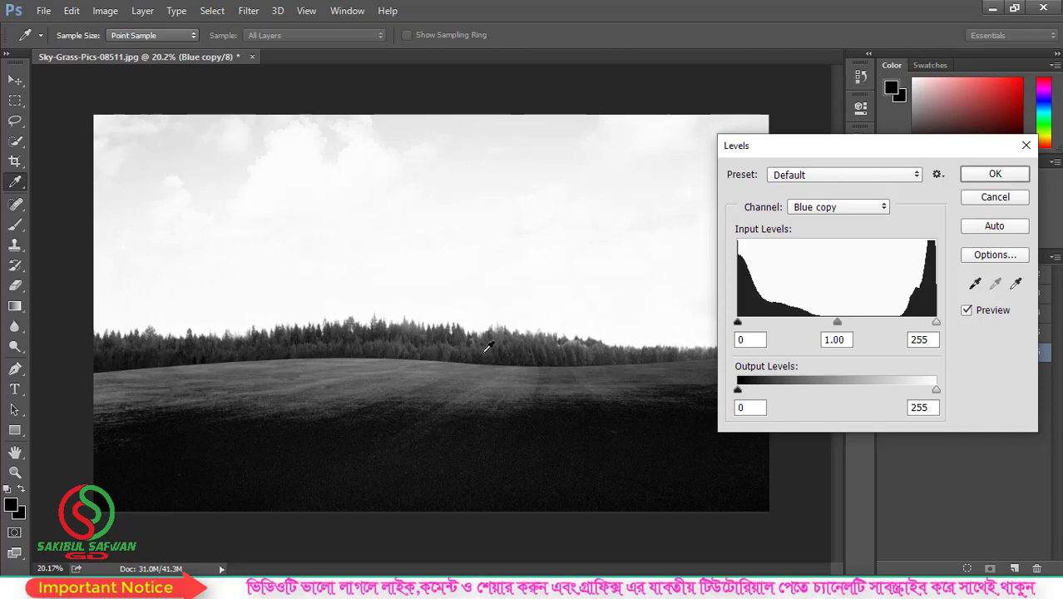
Sample the black point on progressively lighter grass areas to turn the grass and trees black.
{"action": "left_click", "coordinate": [975, 286]}
{"action": "left_click", "coordinate": [974, 285]}
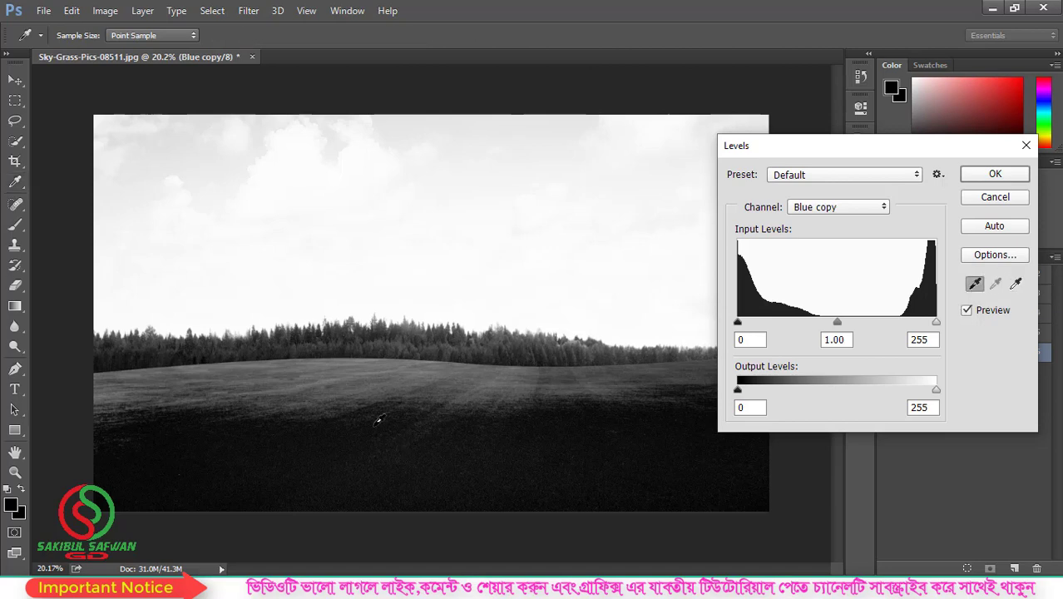
{"action": "left_click", "coordinate": [376, 420]}
{"action": "left_click", "coordinate": [374, 411]}
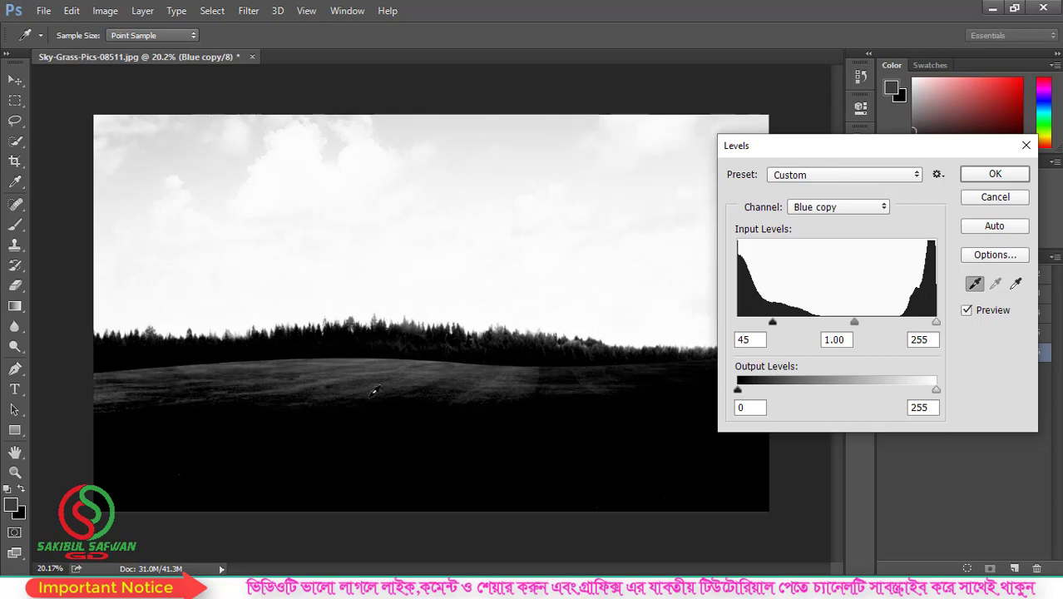
{"action": "left_click", "coordinate": [373, 389]}
{"action": "left_click", "coordinate": [381, 368]}
{"action": "left_click", "coordinate": [389, 359]}
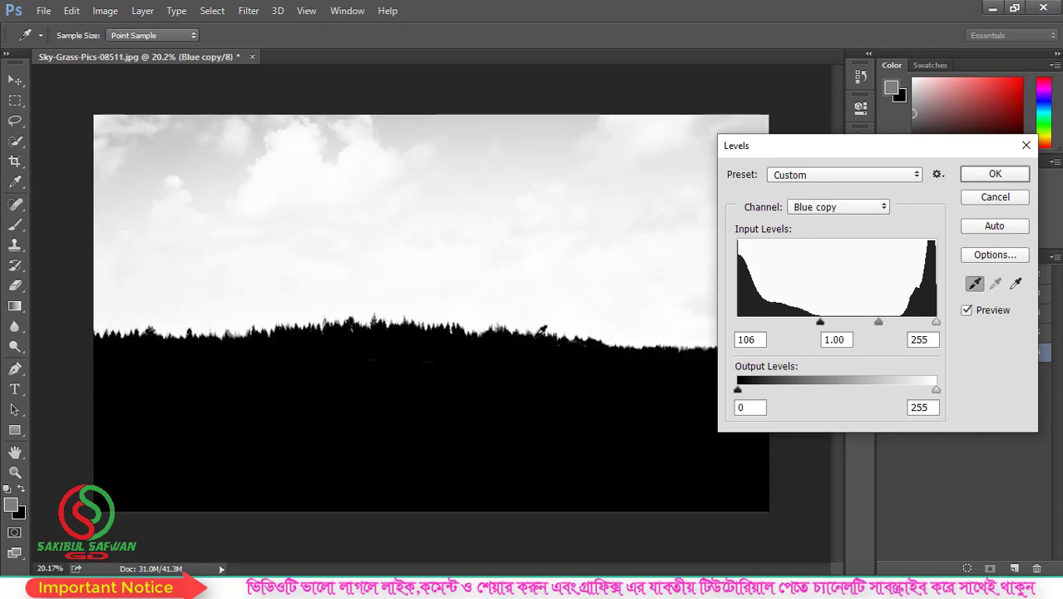
Sample the white point at several places in the sky to turn the clouds white.
{"action": "left_click", "coordinate": [1017, 285]}
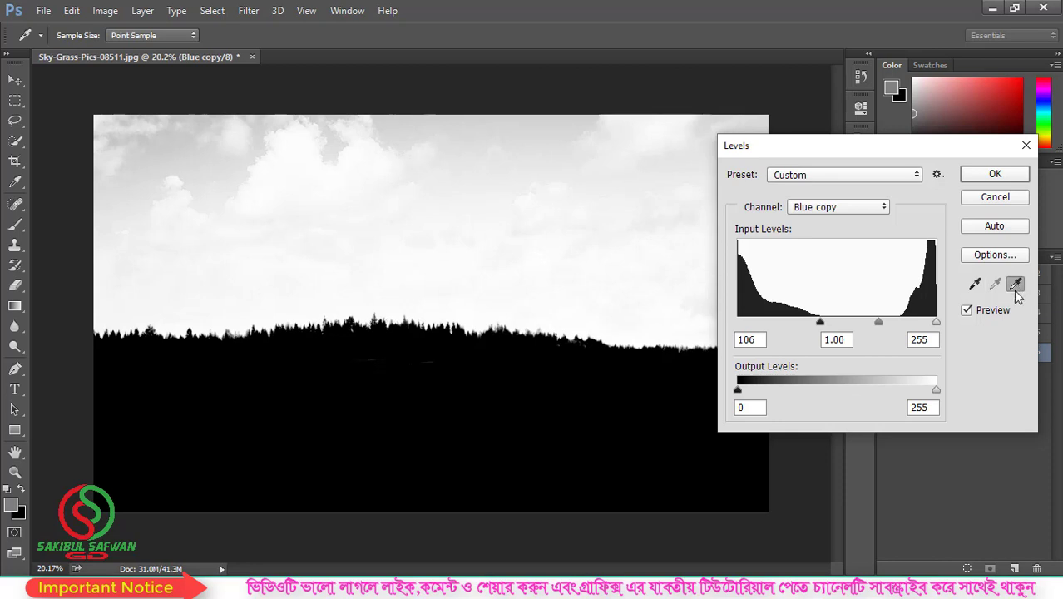
{"action": "left_click", "coordinate": [424, 218]}
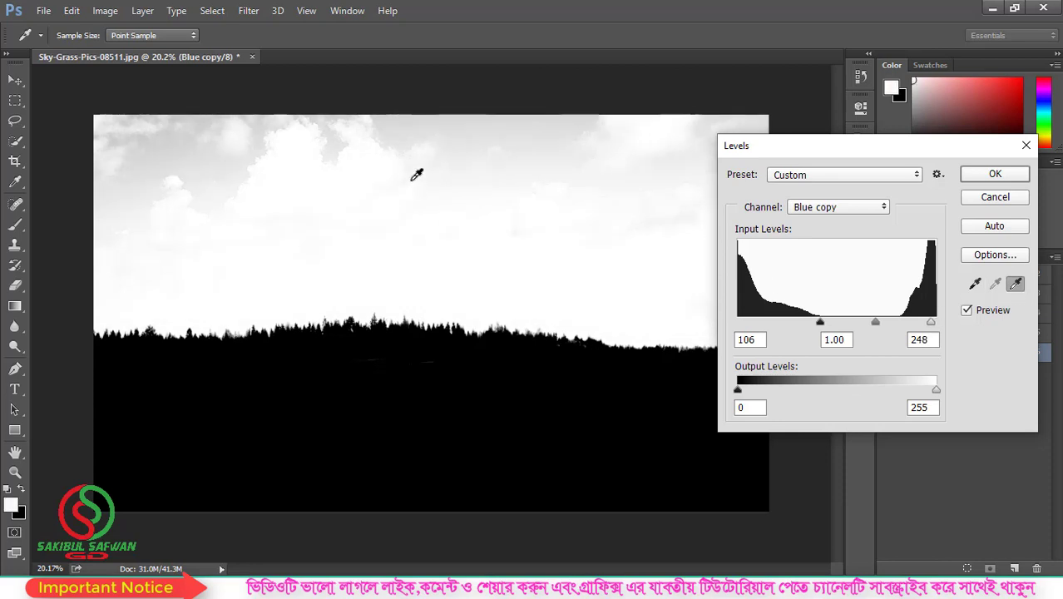
{"action": "left_click", "coordinate": [401, 136]}
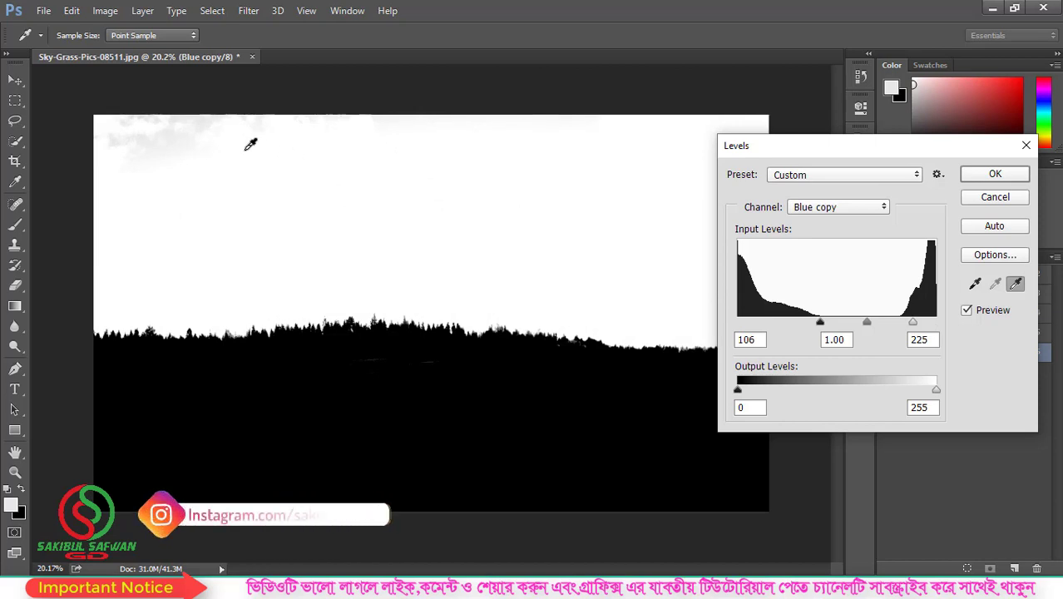
{"action": "left_click", "coordinate": [185, 126]}
{"action": "left_click", "coordinate": [158, 131]}
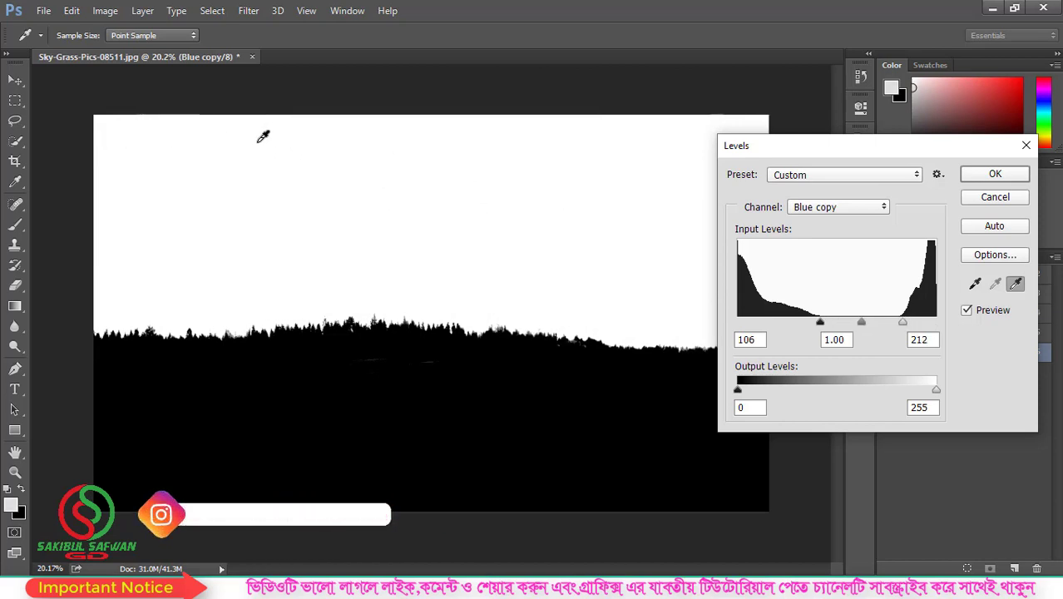
{"action": "left_click", "coordinate": [450, 148]}
{"action": "left_click", "coordinate": [542, 156]}
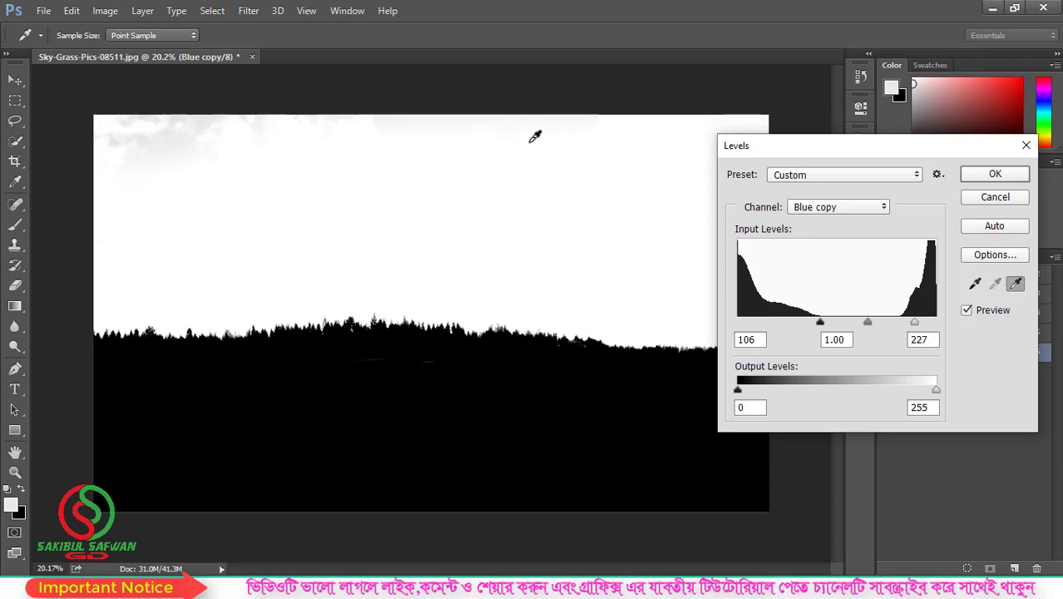
{"action": "left_click", "coordinate": [174, 136]}
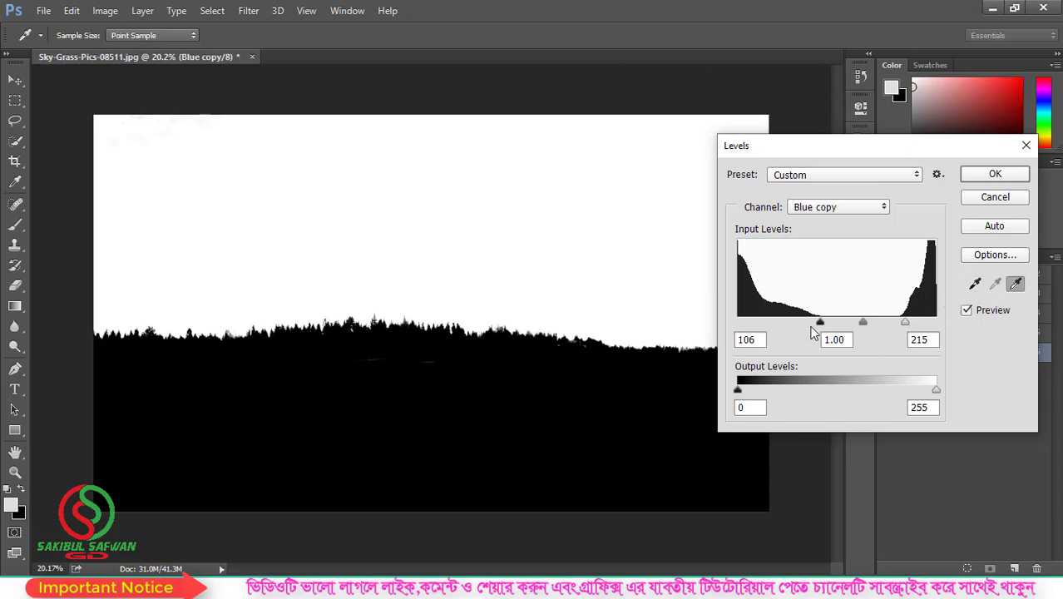
Set the Blue copy channel's input levels to 109 for black and 204 for white, and apply them.
{"action": "left_click_drag", "start_coordinate": [822, 324], "coordinate": [738, 323]}
{"action": "left_click_drag", "start_coordinate": [905, 322], "coordinate": [939, 321]}
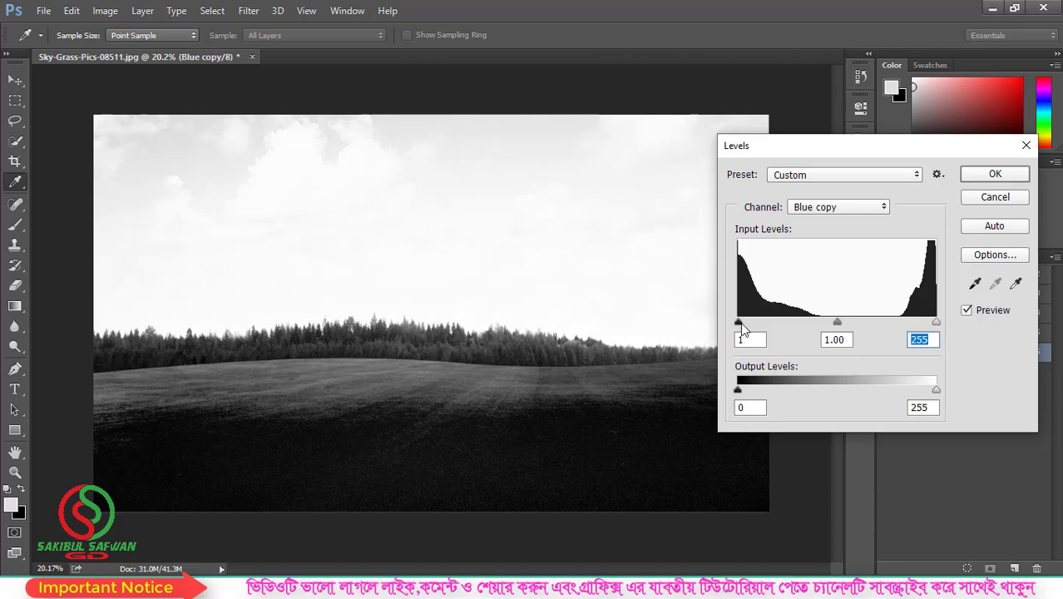
{"action": "left_click_drag", "start_coordinate": [740, 324], "coordinate": [815, 324]}
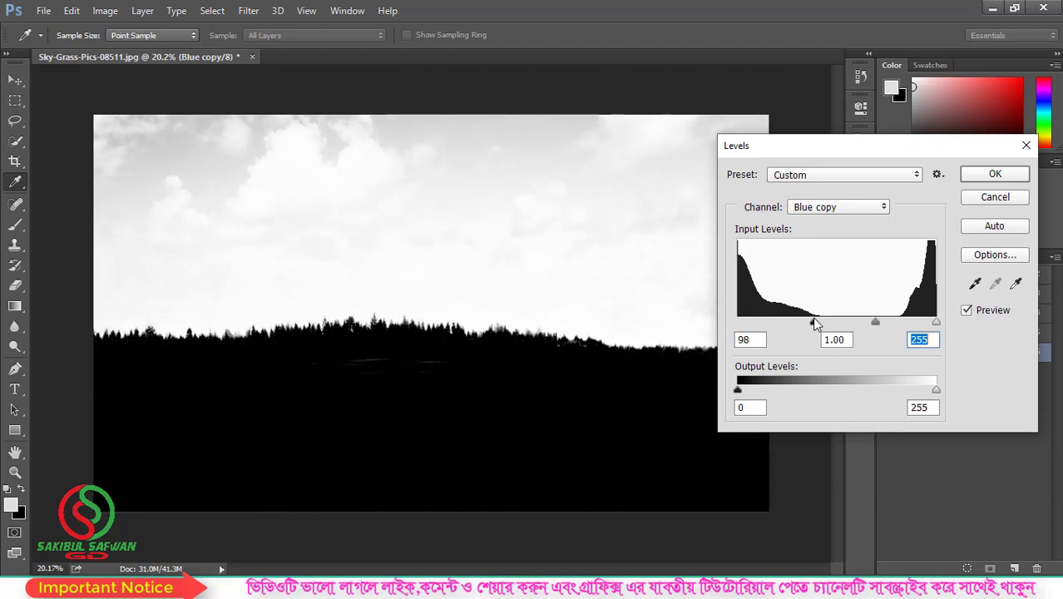
{"action": "left_click", "coordinate": [815, 323]}
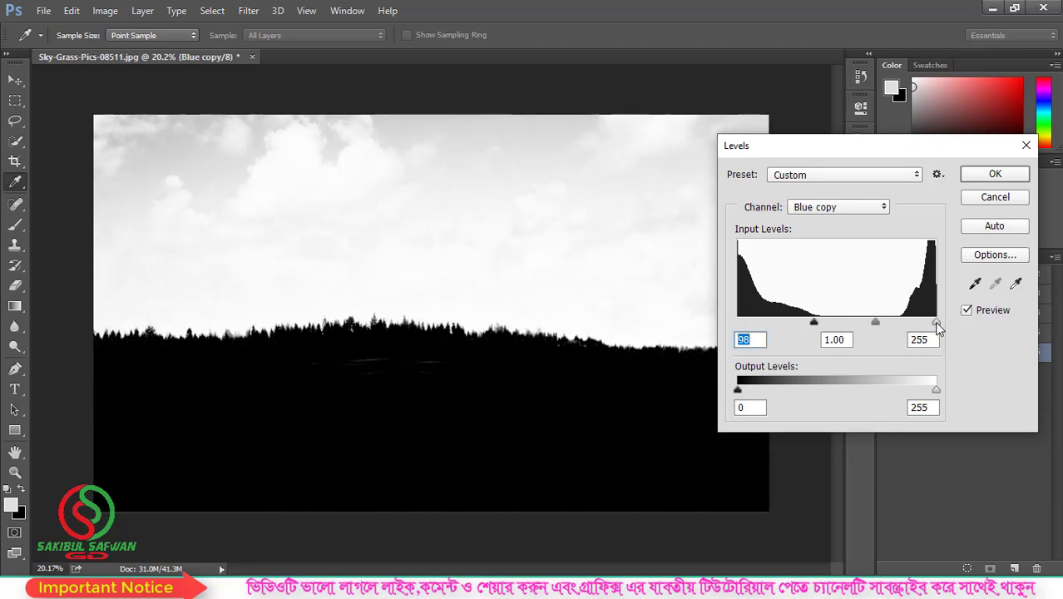
{"action": "left_click_drag", "start_coordinate": [934, 321], "coordinate": [897, 323]}
{"action": "left_click_drag", "start_coordinate": [817, 326], "coordinate": [824, 329]}
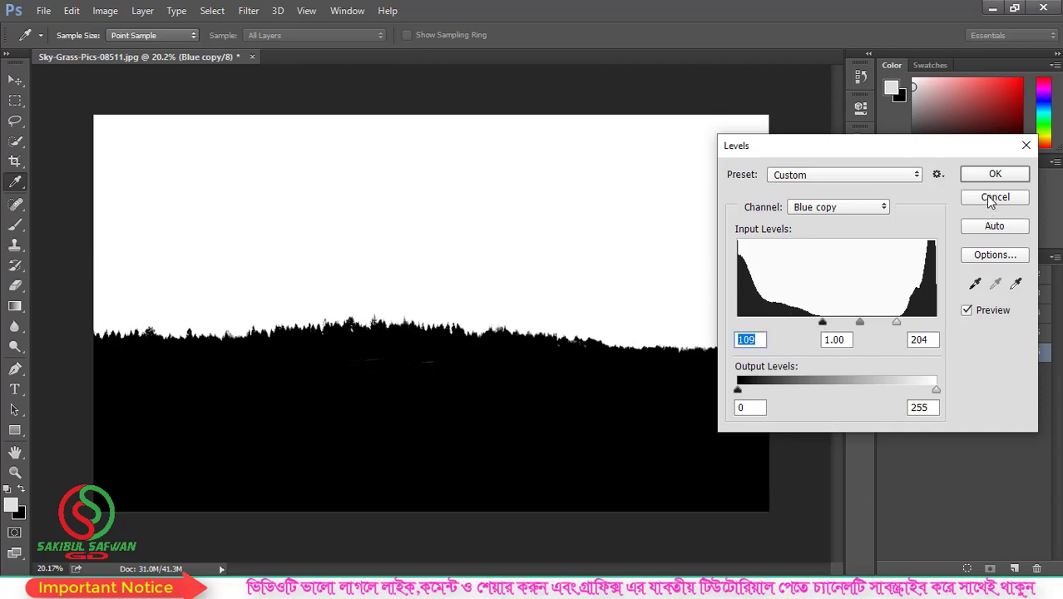
{"action": "left_click", "coordinate": [996, 174]}
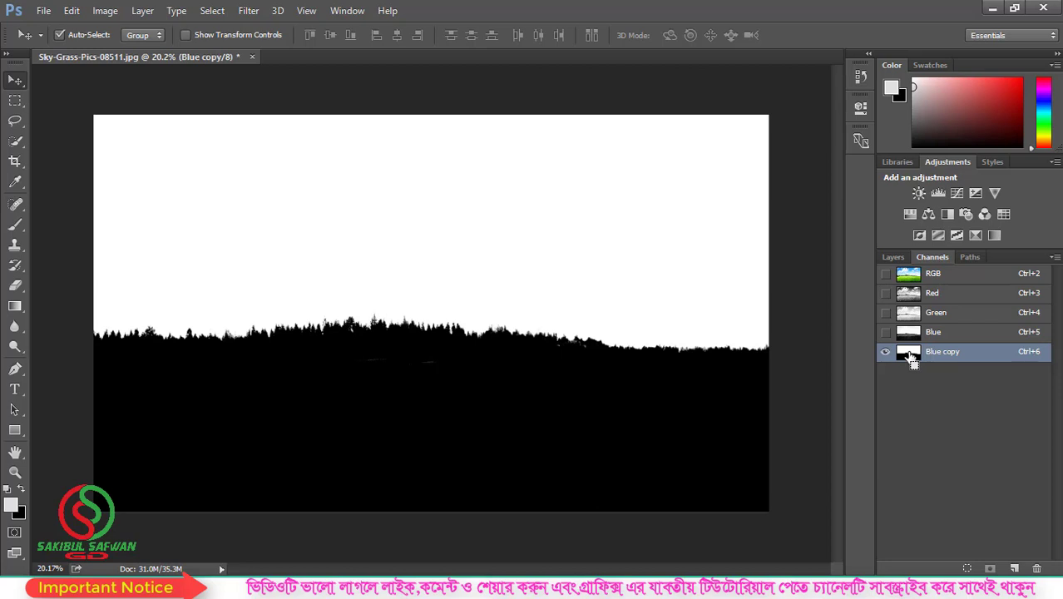
Load the Blue copy channel's white sky area as a selection and delete that channel.
{"action": "left_click", "coordinate": [910, 354], "text": "ctrl"}
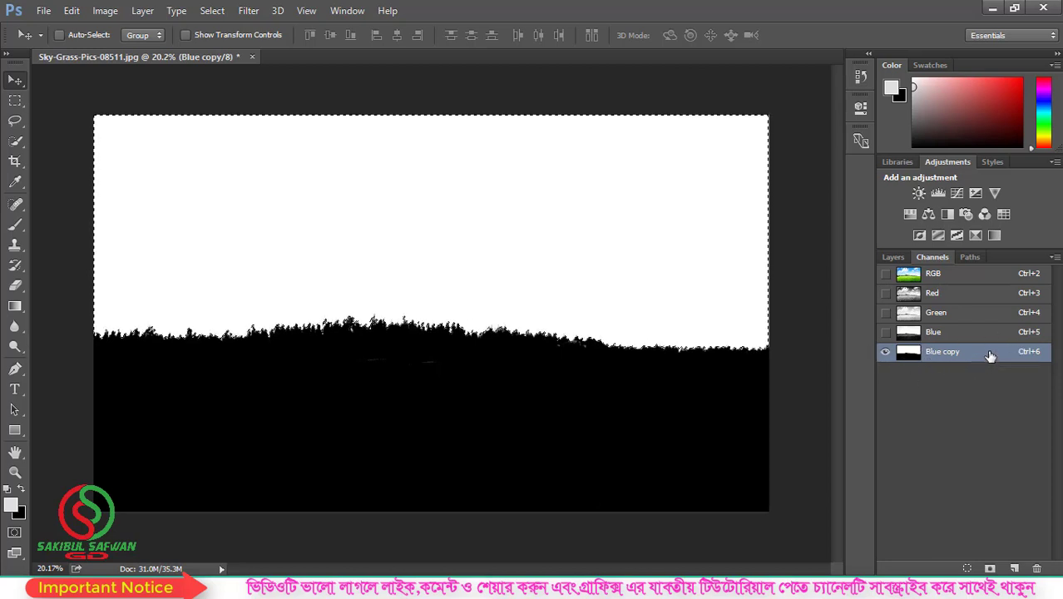
{"action": "left_click_drag", "start_coordinate": [990, 356], "coordinate": [1036, 568]}
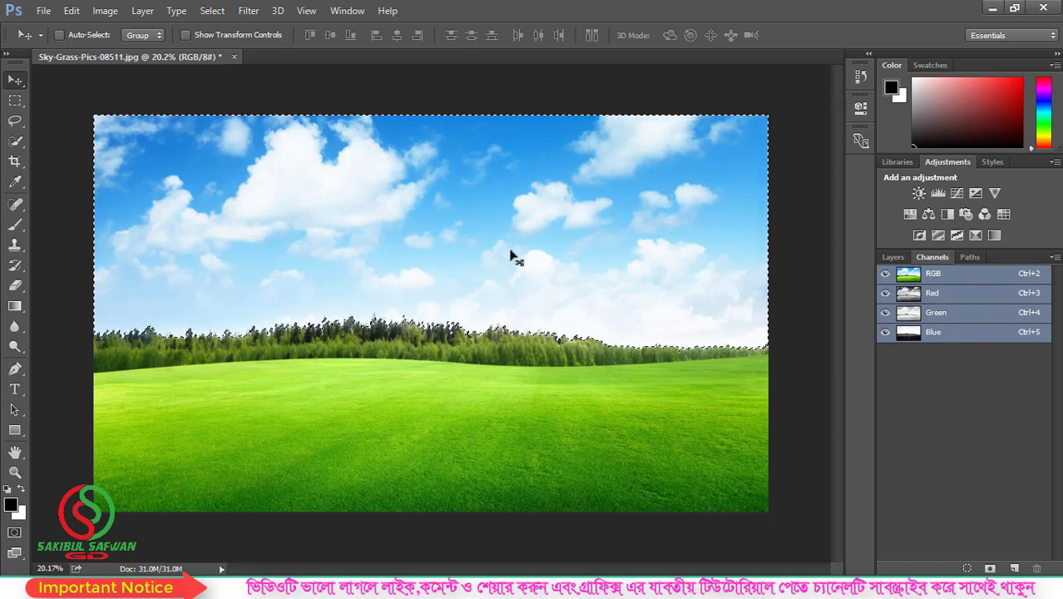
Add an inverted layer mask to the landscape layer from the selection to hide the sky.
{"action": "left_click", "coordinate": [895, 261]}
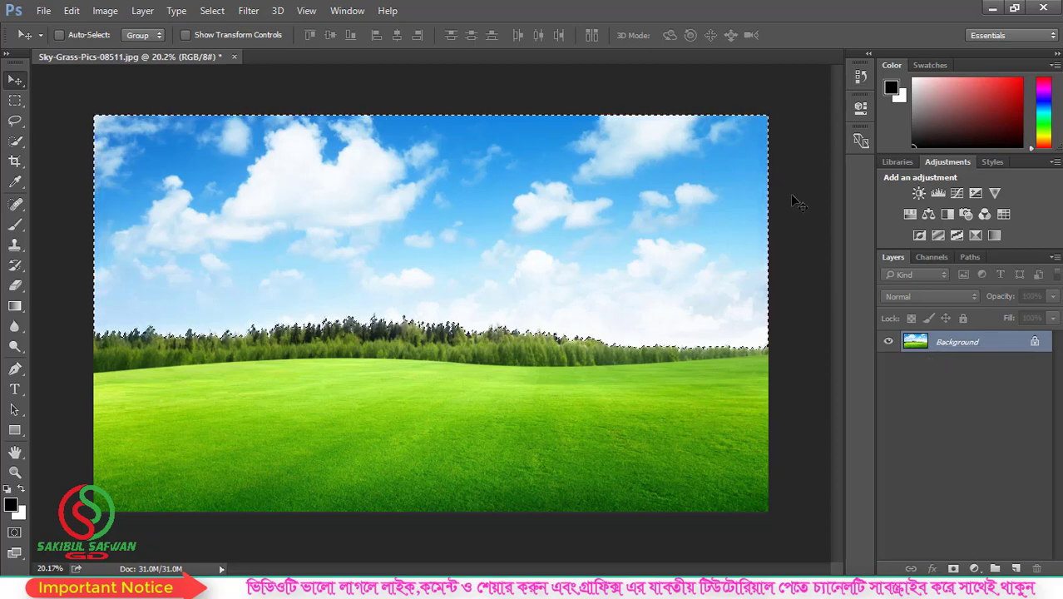
{"action": "left_click", "coordinate": [956, 568], "text": "alt"}
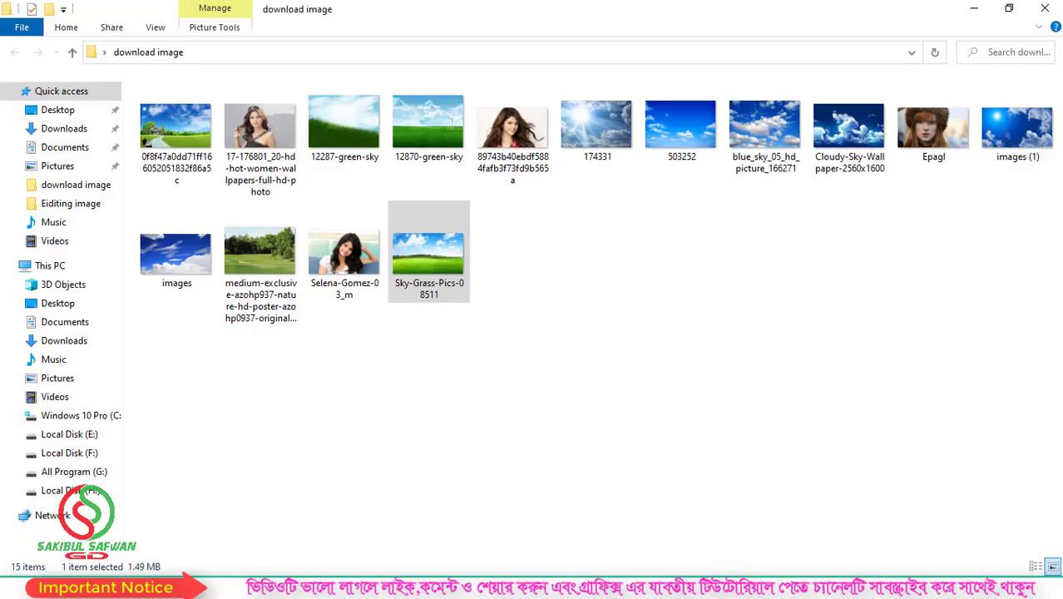
{"action": "left_click", "coordinate": [680, 133]}
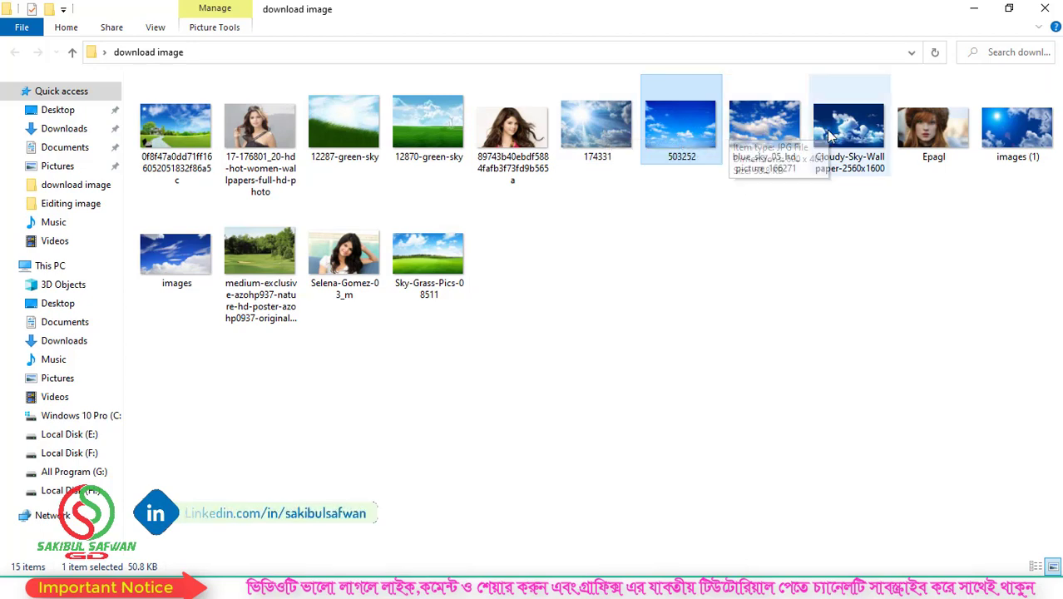
{"action": "left_click_drag", "start_coordinate": [1000, 121], "coordinate": [399, 380]}
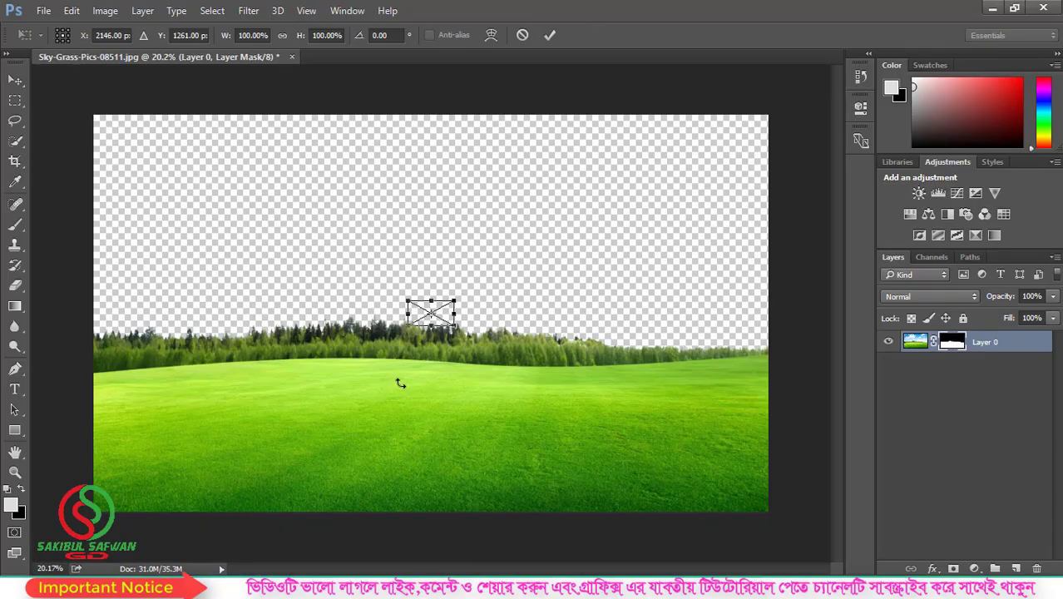
{"action": "left_click_drag", "start_coordinate": [454, 296], "coordinate": [812, 152]}
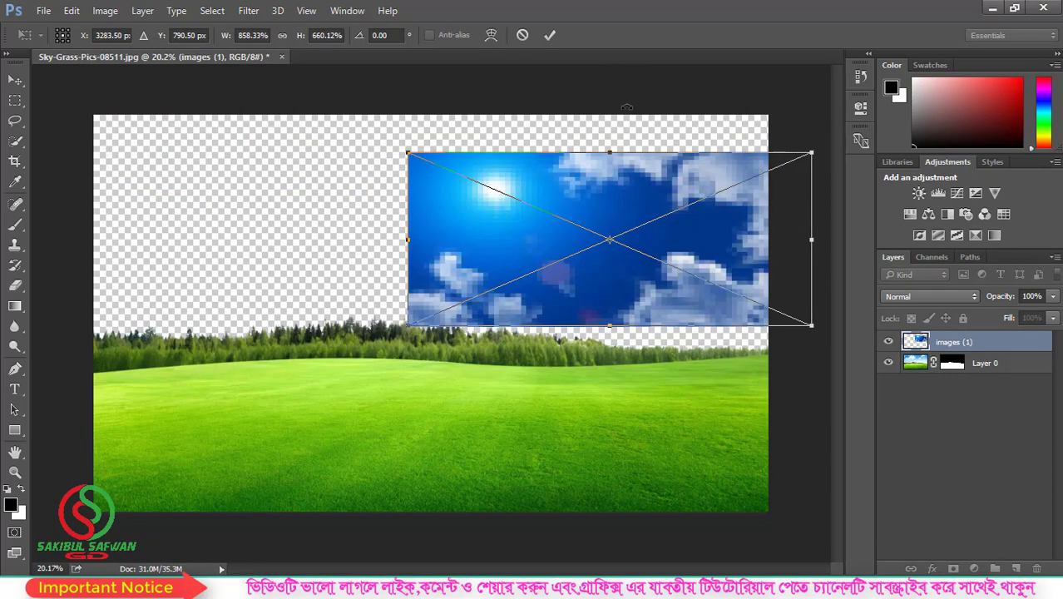
{"action": "left_click", "coordinate": [522, 35]}
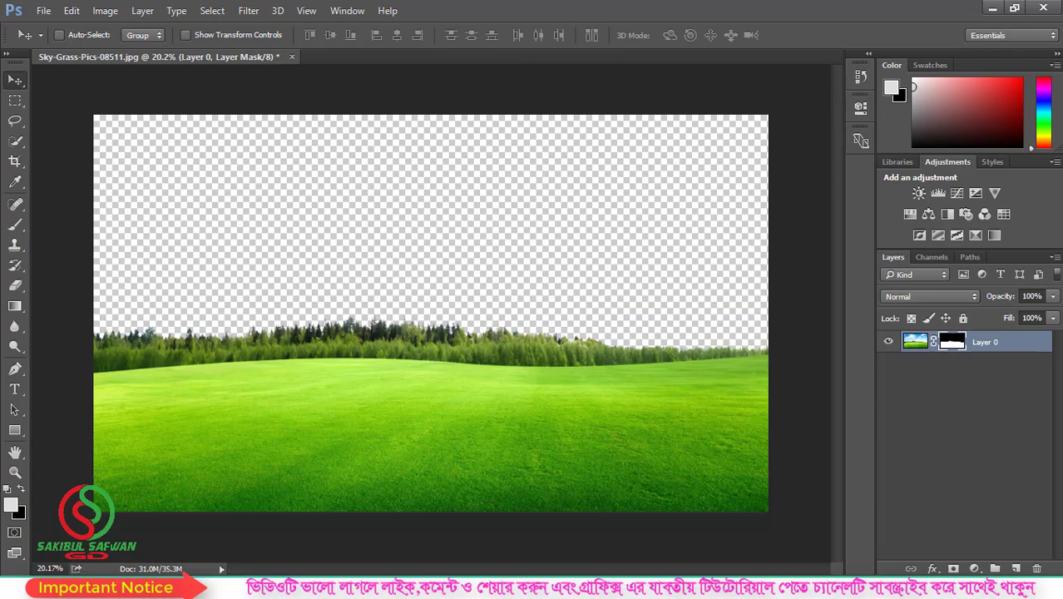
Place the 503252 sky picture from the download image folder into the landscape document and enlarge it to about 206.6% to cover the canvas.
{"action": "key", "text": "alt+Tab"}
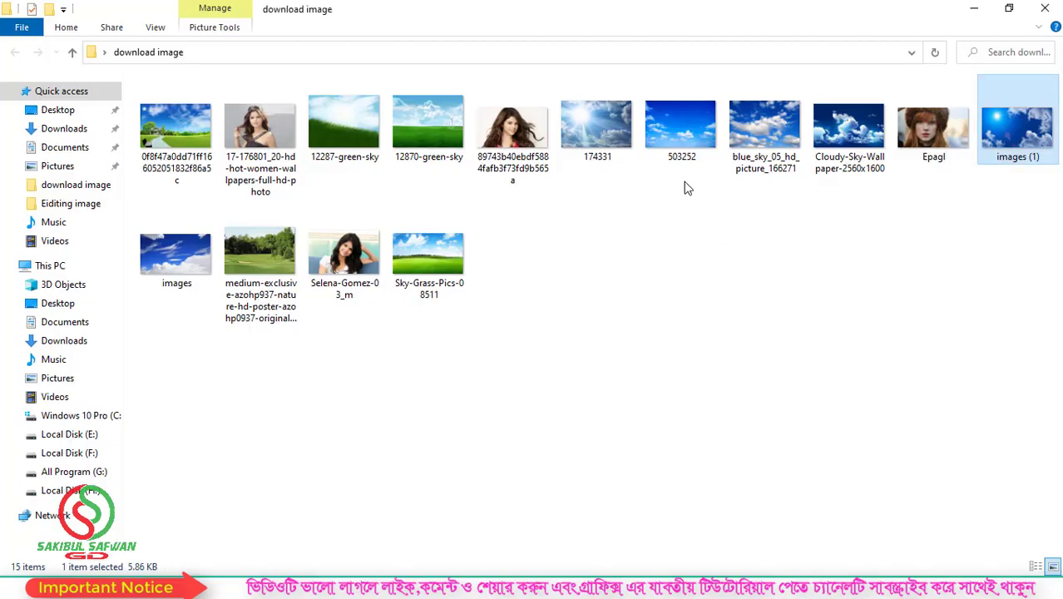
{"action": "left_click", "coordinate": [676, 134]}
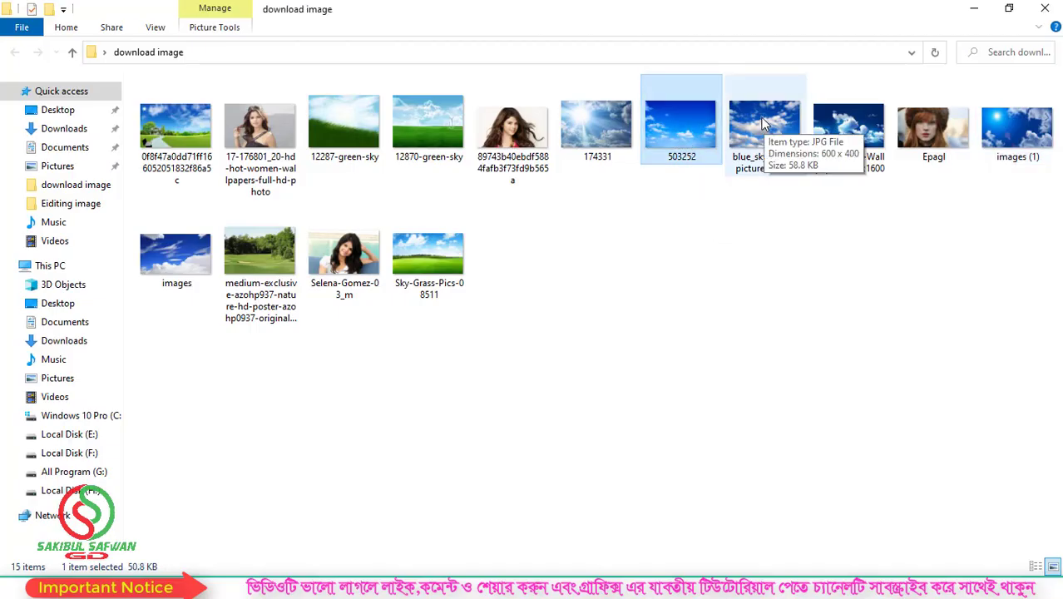
{"action": "left_click_drag", "start_coordinate": [676, 125], "coordinate": [435, 356]}
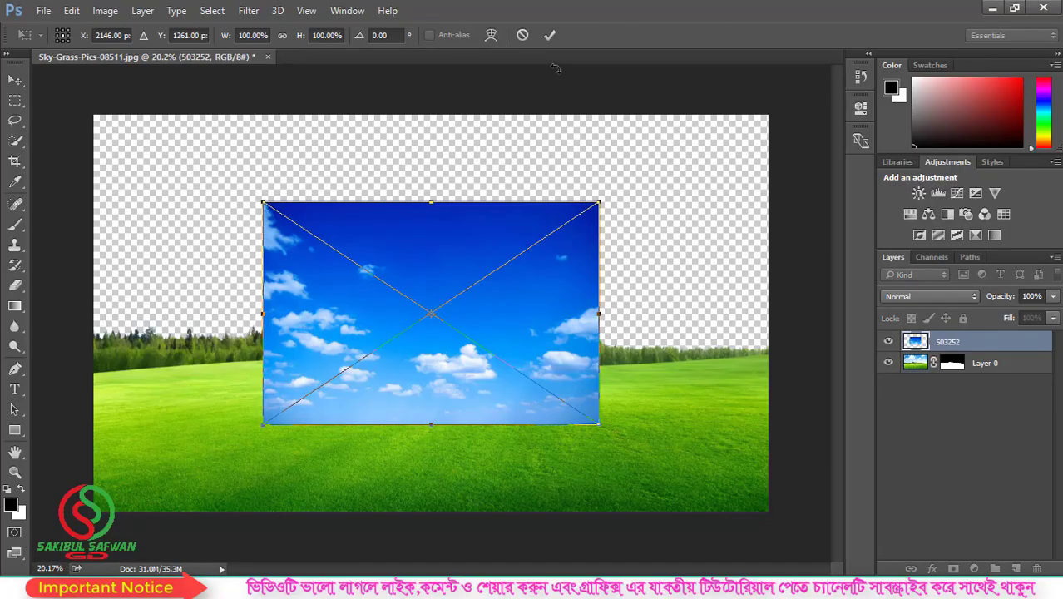
{"action": "left_click_drag", "start_coordinate": [603, 197], "coordinate": [811, 137]}
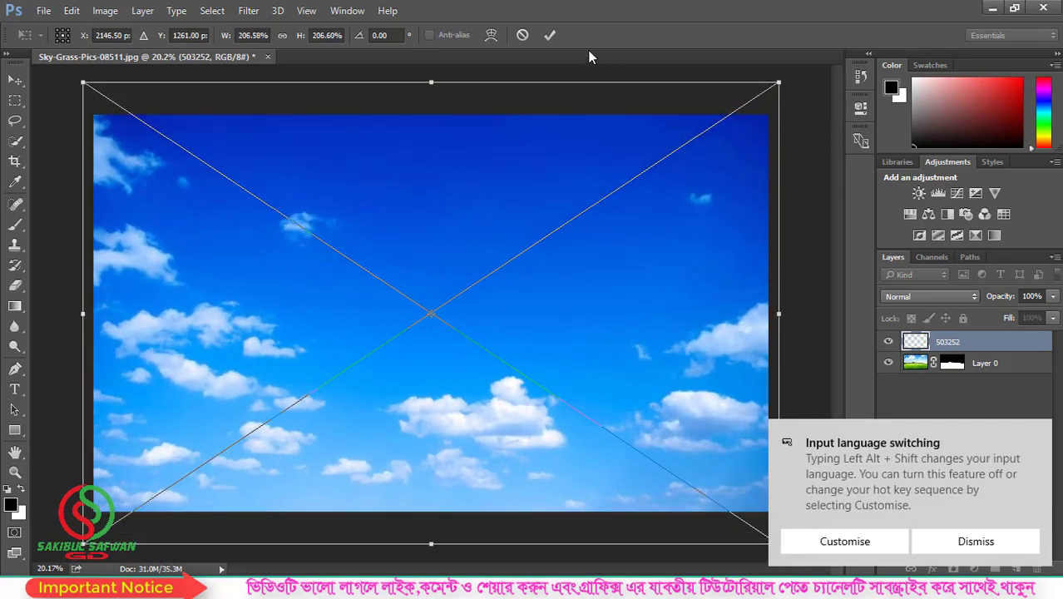
{"action": "left_click", "coordinate": [549, 34]}
Reorder the 503252 sky layer beneath Layer 0 and shift the sky upward until its lower clouds sit above the tree line.
{"action": "left_click_drag", "start_coordinate": [954, 341], "coordinate": [957, 370]}
{"action": "left_click", "coordinate": [1048, 587]}
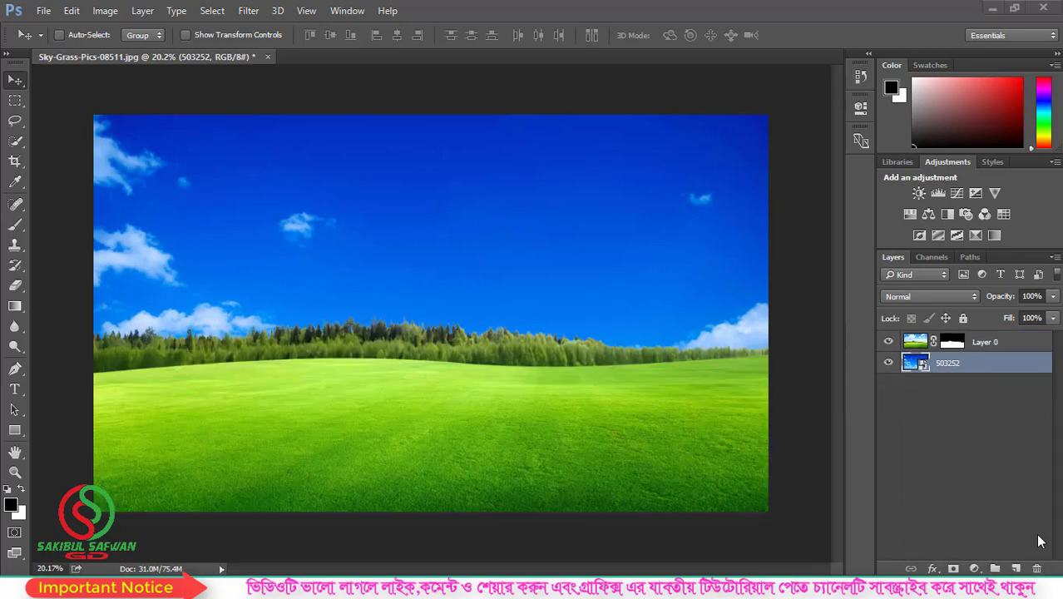
{"action": "left_click", "coordinate": [1026, 504]}
{"action": "mouse_move", "coordinate": [490, 268]}
{"action": "left_mouse_down"}
{"action": "mouse_move", "coordinate": [497, 231]}
{"action": "mouse_move", "coordinate": [541, 218]}
{"action": "mouse_move", "coordinate": [502, 223]}
{"action": "mouse_move", "coordinate": [508, 167]}
{"action": "mouse_move", "coordinate": [499, 256]}
{"action": "mouse_move", "coordinate": [497, 221]}
{"action": "mouse_move", "coordinate": [505, 186]}
{"action": "mouse_move", "coordinate": [507, 266]}
{"action": "left_mouse_up"}
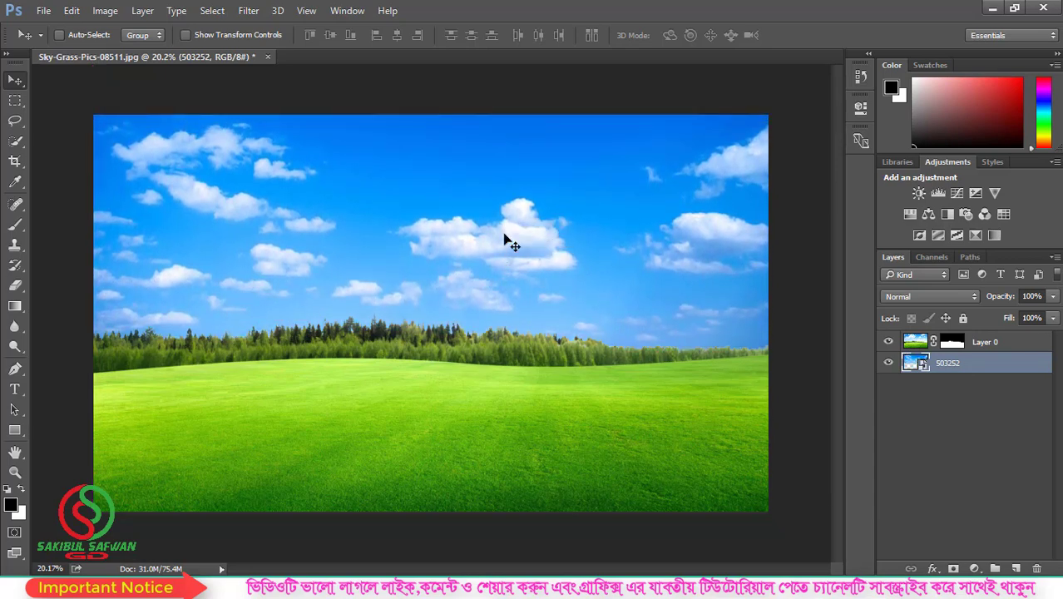
Close the landscape document and open the portrait picture 89743b40ebdf5884fafb3f73fd9b565a.jpg from the download image folder.
{"action": "left_click", "coordinate": [267, 56]}
{"action": "left_click", "coordinate": [539, 230]}
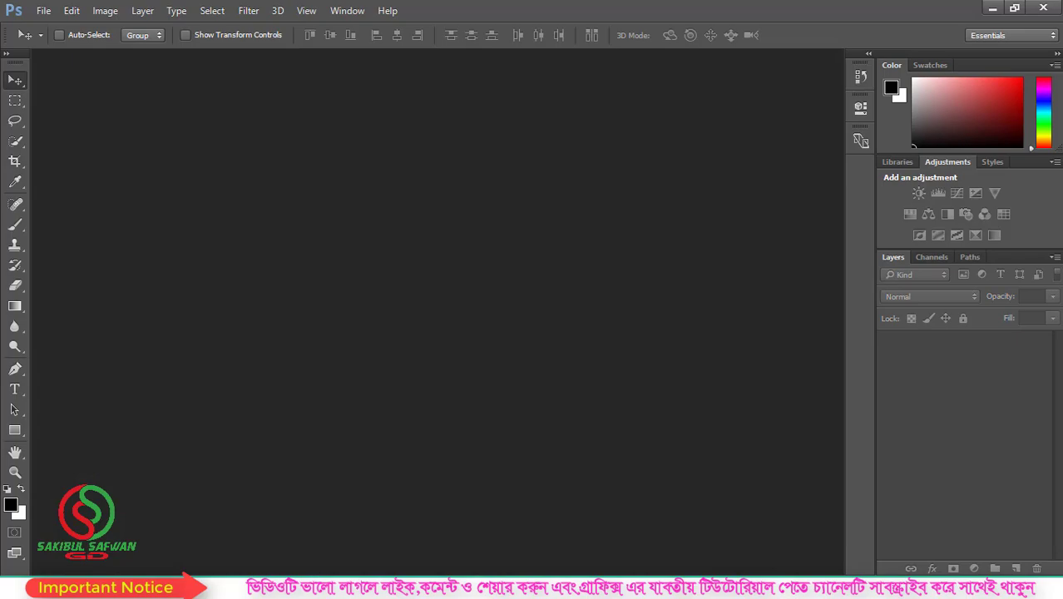
{"action": "left_click", "coordinate": [175, 586]}
{"action": "left_click_drag", "start_coordinate": [511, 143], "coordinate": [372, 367]}
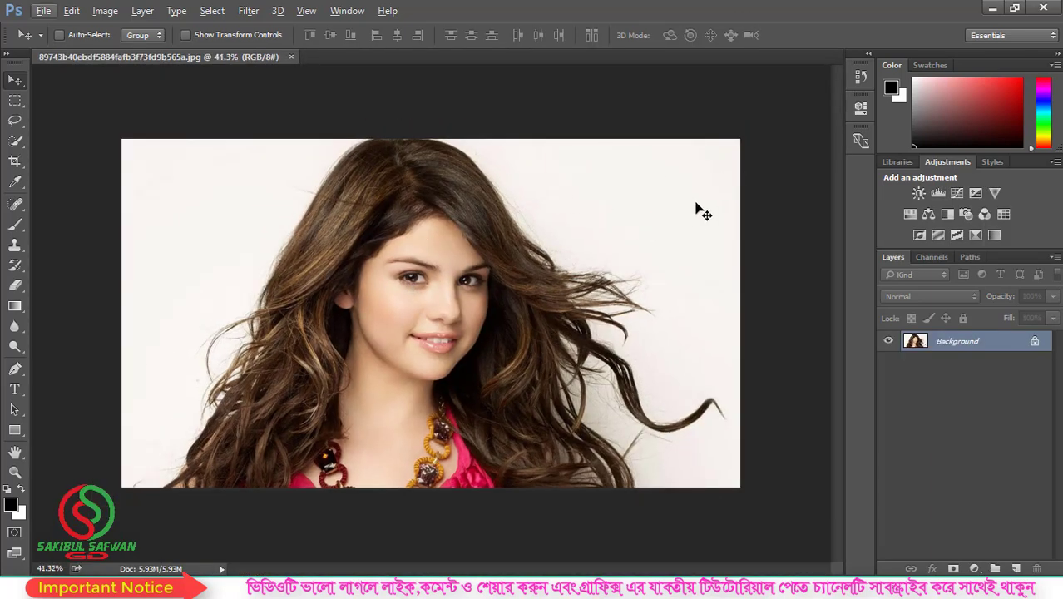
Draw a closed Pen path around the woman just inside her hair edge, over the head and around below the picture's lower edge.
{"action": "scroll", "coordinate": [202, 446], "scroll_direction": "down", "scroll_amount": 1}
{"action": "scroll", "coordinate": [274, 429], "scroll_direction": "up", "scroll_amount": 2}
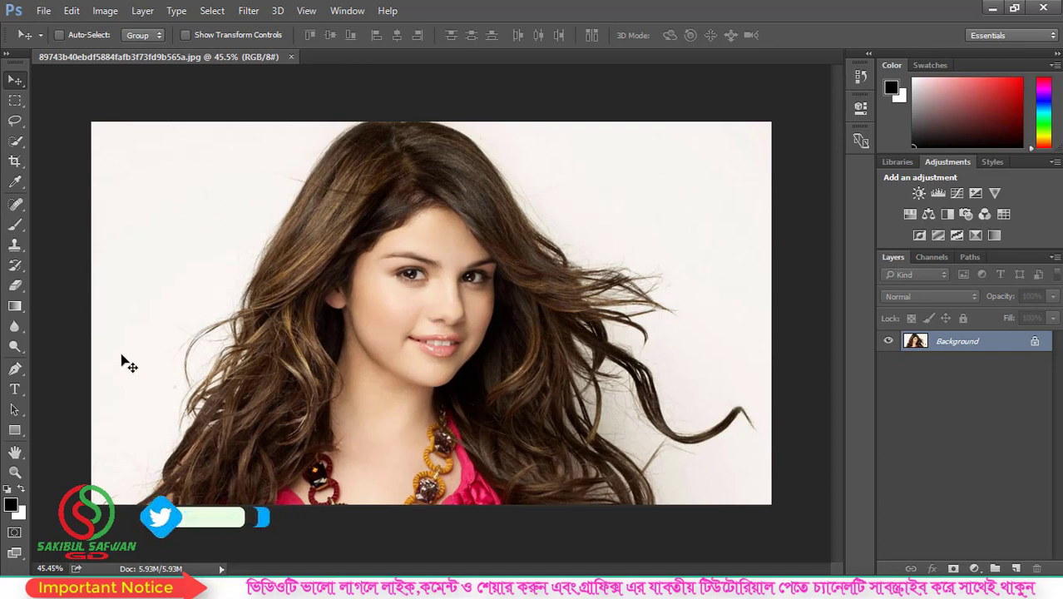
{"action": "left_click_drag", "start_coordinate": [15, 369], "coordinate": [57, 366]}
{"action": "left_click", "coordinate": [149, 509]}
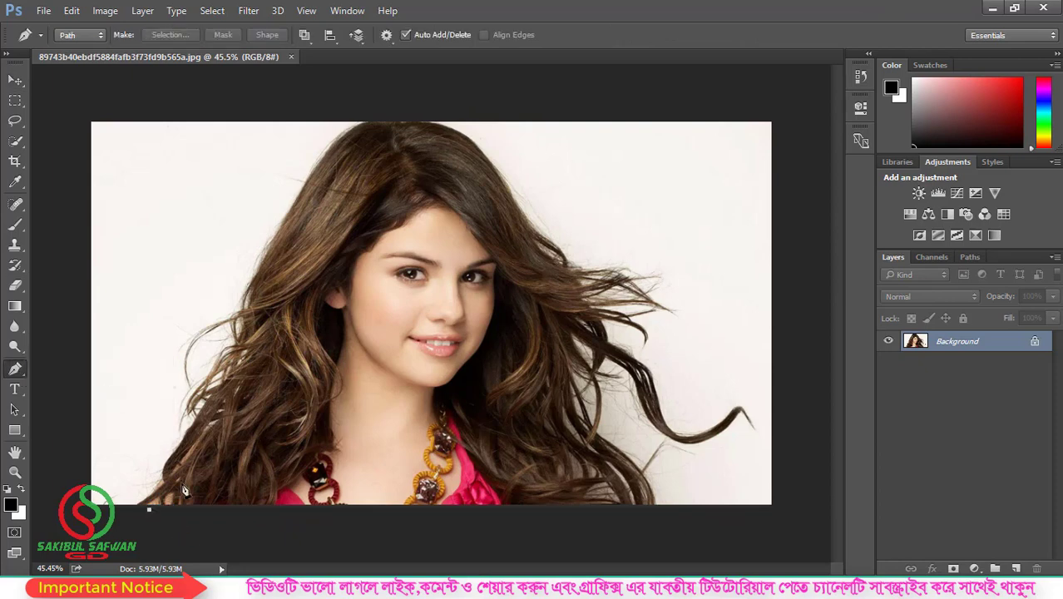
{"action": "left_click", "coordinate": [246, 381]}
{"action": "left_click_drag", "start_coordinate": [253, 333], "coordinate": [271, 292]}
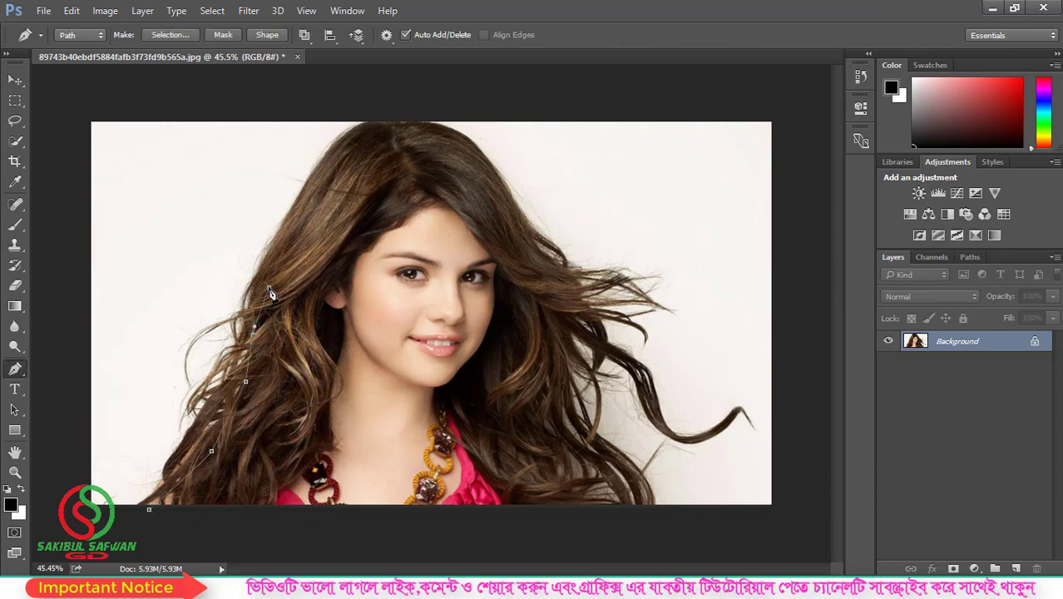
{"action": "left_click_drag", "start_coordinate": [293, 236], "coordinate": [297, 225]}
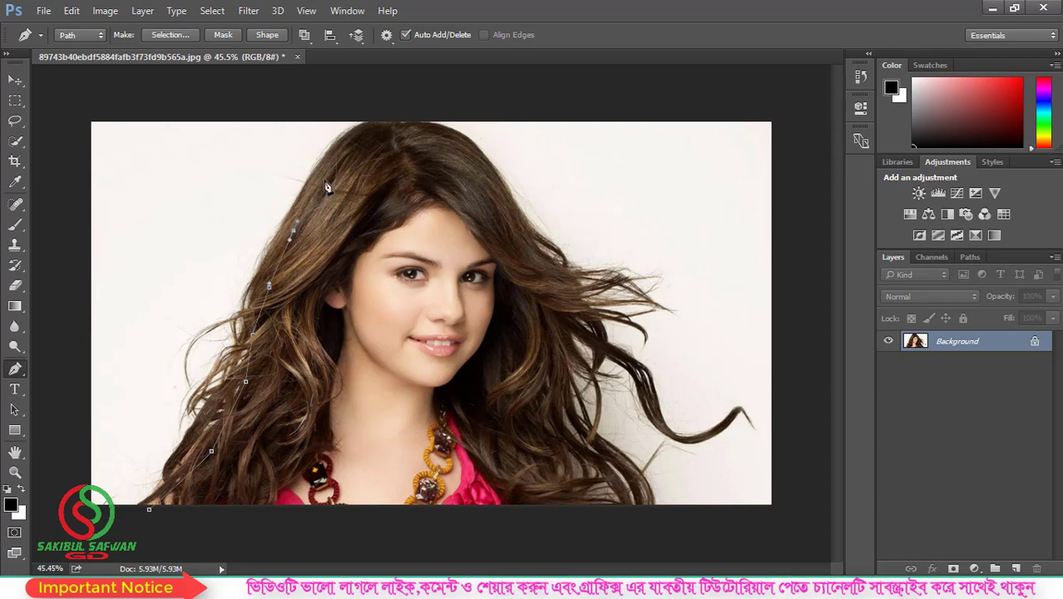
{"action": "left_click", "coordinate": [400, 131]}
{"action": "left_click", "coordinate": [439, 138]}
{"action": "left_click", "coordinate": [472, 162]}
{"action": "left_click", "coordinate": [518, 216]}
{"action": "left_click", "coordinate": [545, 264]}
{"action": "left_click", "coordinate": [556, 343]}
{"action": "left_click", "coordinate": [555, 402]}
{"action": "left_click", "coordinate": [558, 431]}
{"action": "left_click", "coordinate": [575, 461]}
{"action": "left_click", "coordinate": [593, 487]}
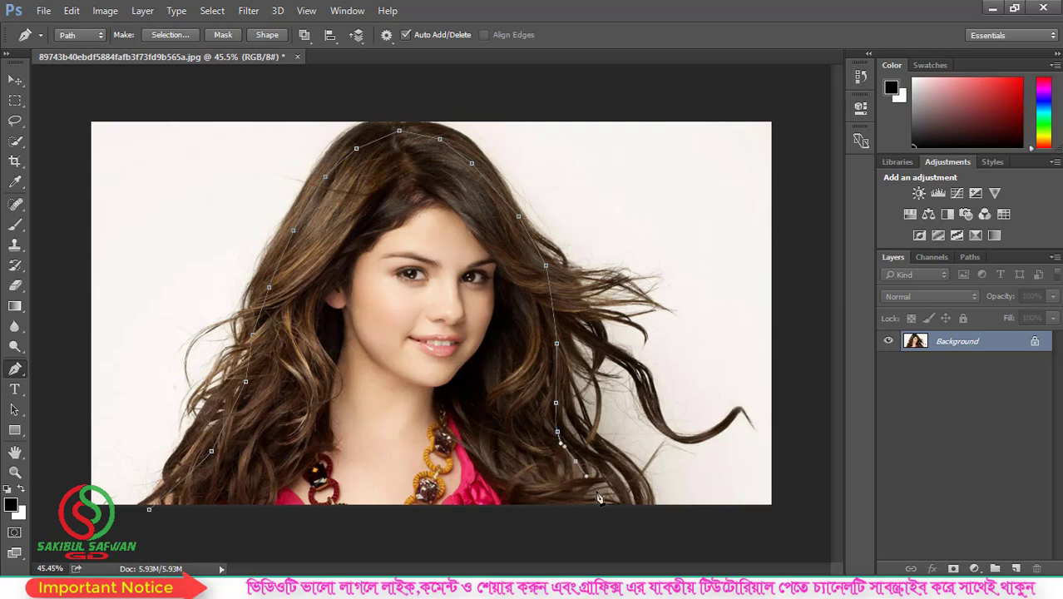
{"action": "left_click", "coordinate": [606, 519]}
{"action": "left_click_drag", "start_coordinate": [431, 542], "coordinate": [385, 550]}
{"action": "left_click", "coordinate": [153, 522]}
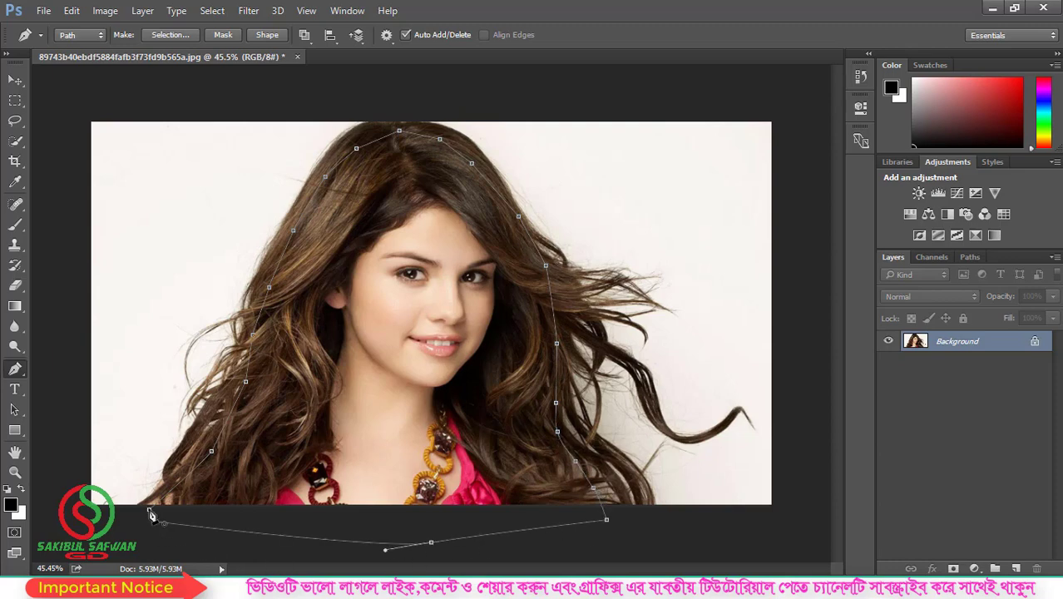
{"action": "left_click", "coordinate": [150, 511]}
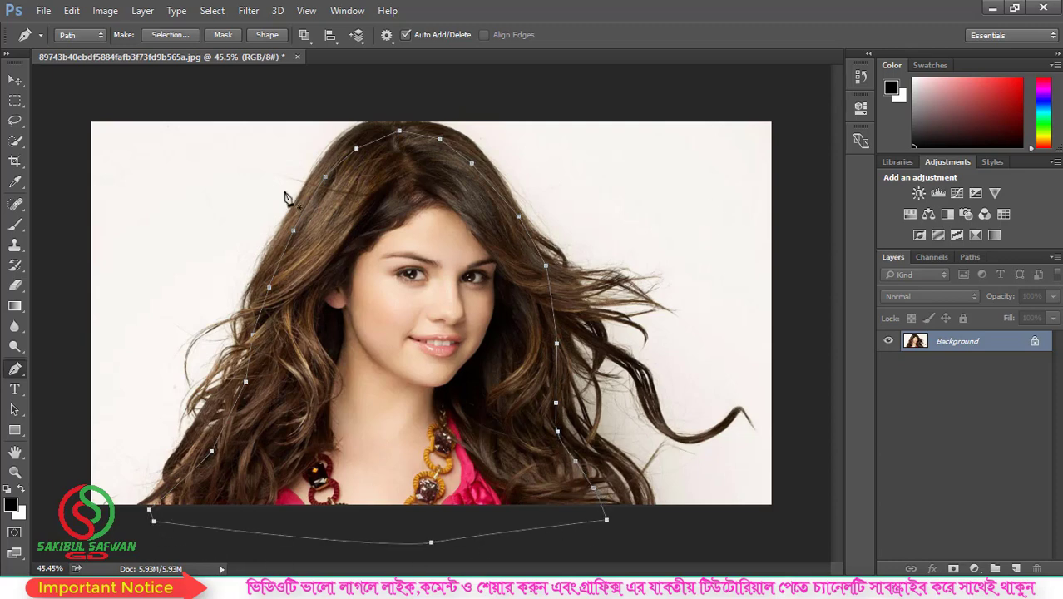
Save the work path around the woman as Path 1.
{"action": "left_click", "coordinate": [971, 259]}
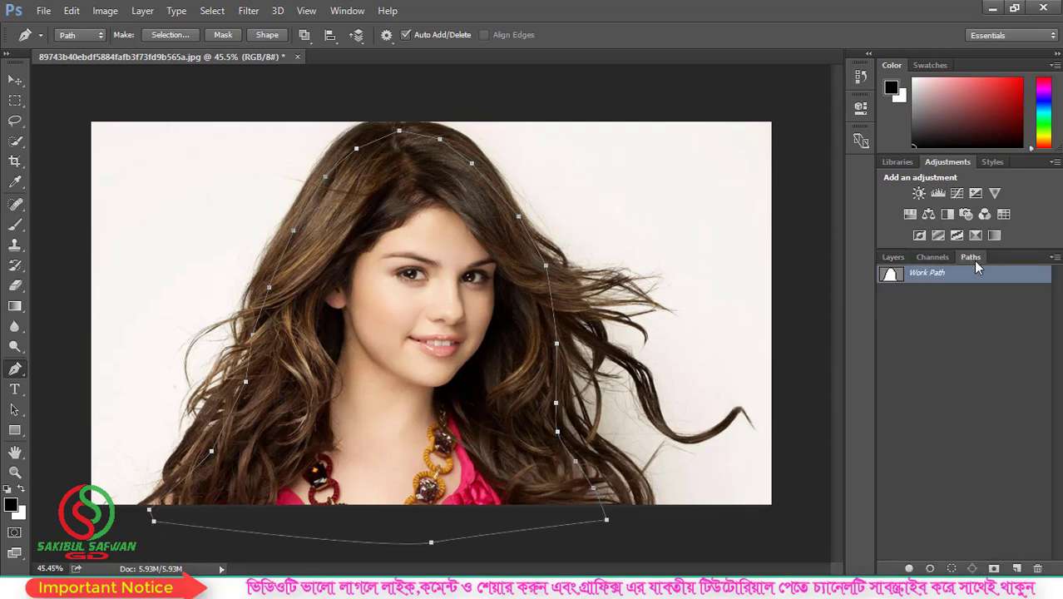
{"action": "left_click", "coordinate": [346, 11]}
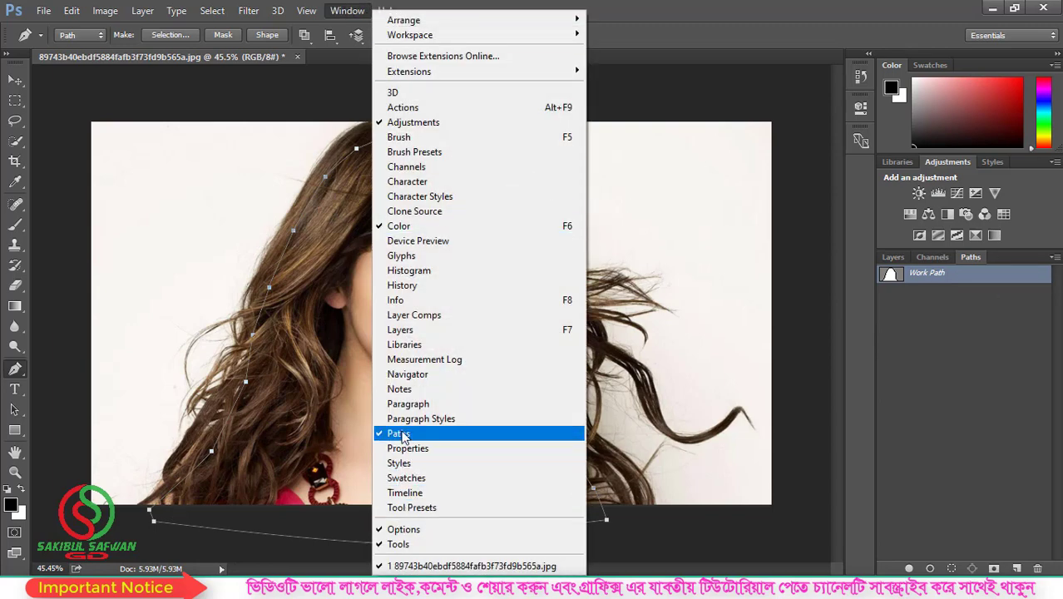
{"action": "left_click", "coordinate": [749, 23]}
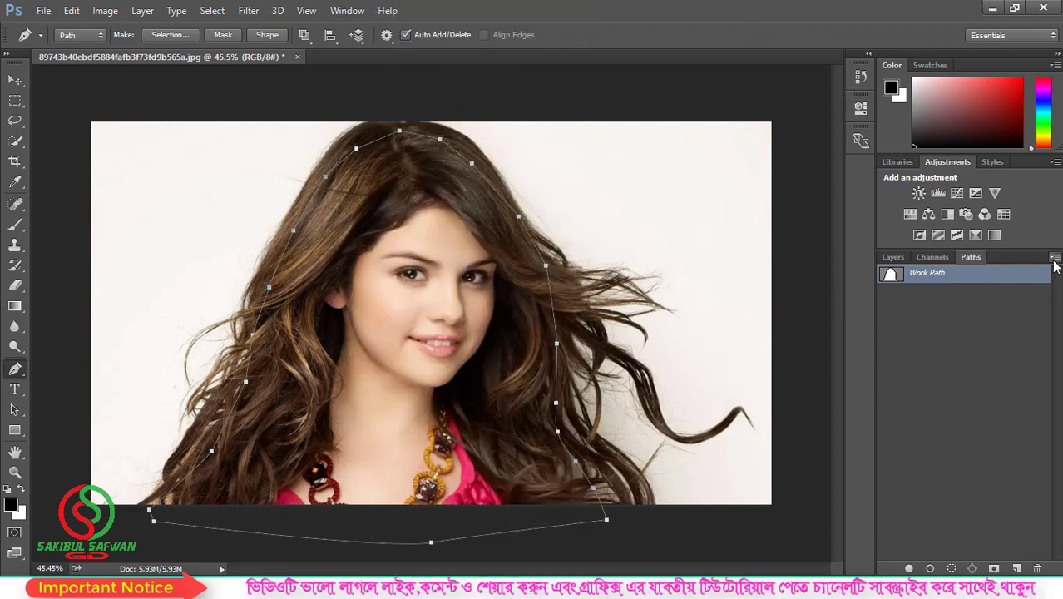
{"action": "left_click", "coordinate": [1054, 258]}
{"action": "left_click", "coordinate": [1049, 262]}
{"action": "left_click", "coordinate": [1055, 259]}
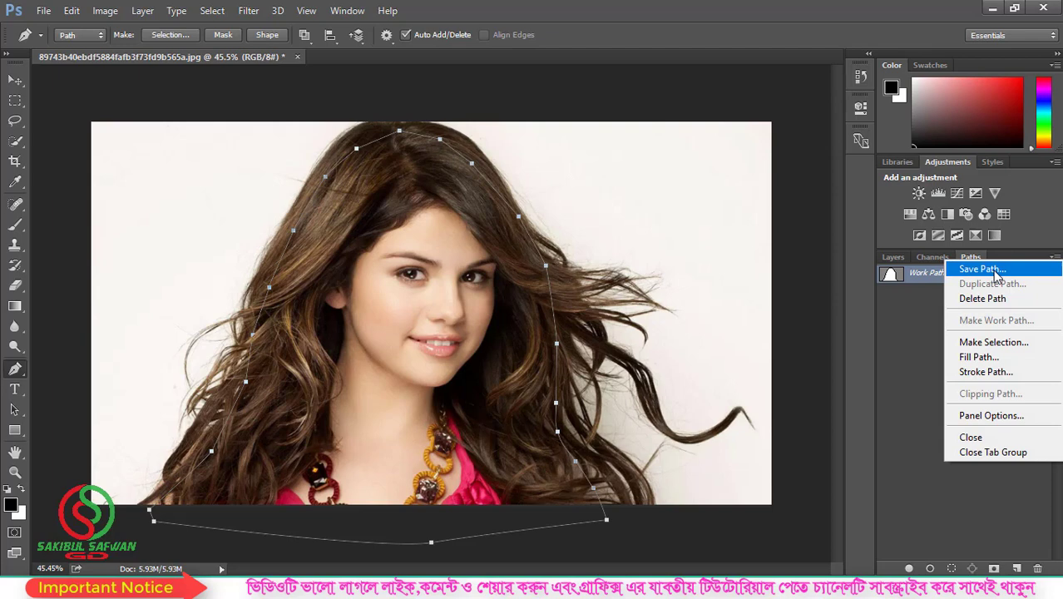
{"action": "left_click", "coordinate": [982, 269]}
{"action": "left_click", "coordinate": [641, 199]}
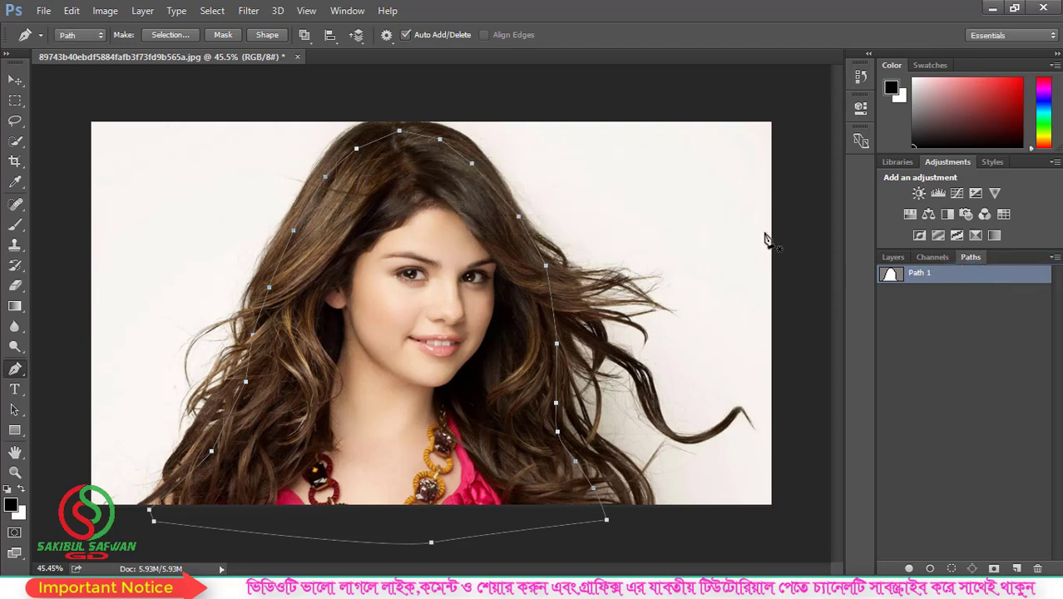
Compare the Blue and Green channels of the portrait and duplicate the Blue channel.
{"action": "left_click", "coordinate": [893, 258]}
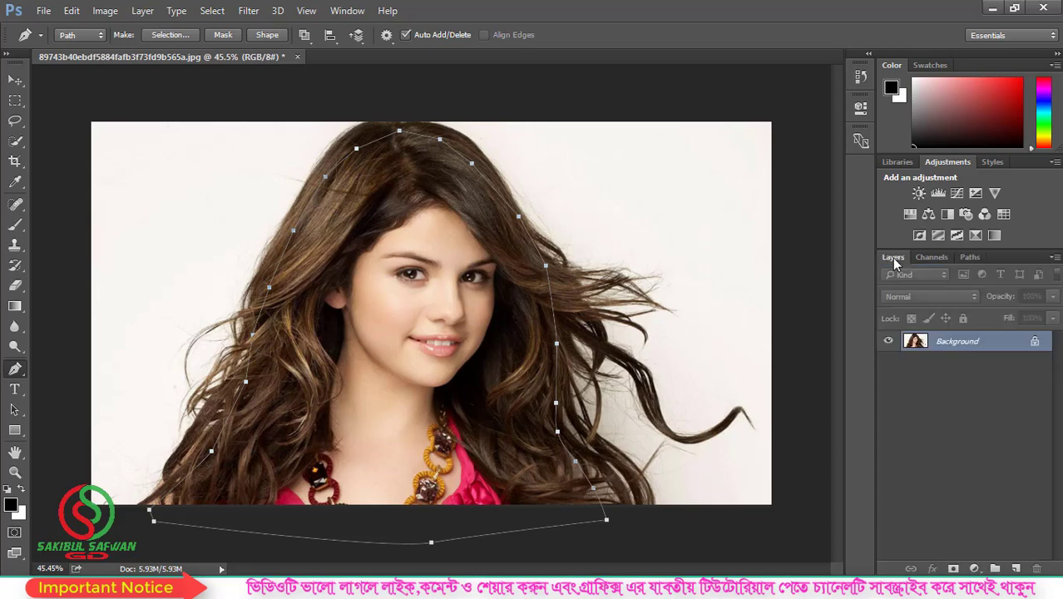
{"action": "left_click", "coordinate": [933, 258]}
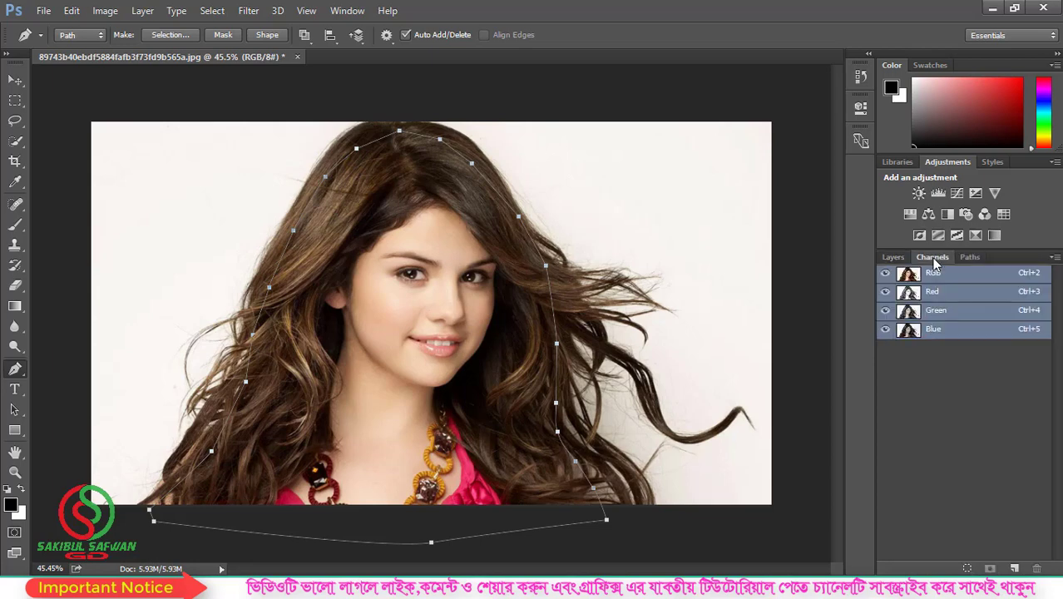
{"action": "left_click", "coordinate": [956, 337]}
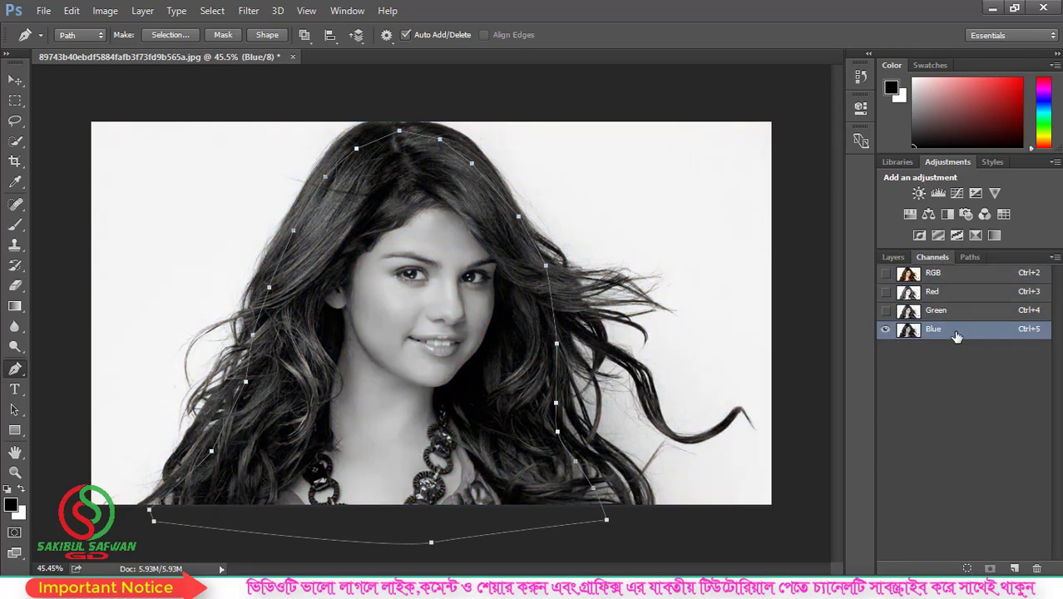
{"action": "left_click", "coordinate": [946, 313]}
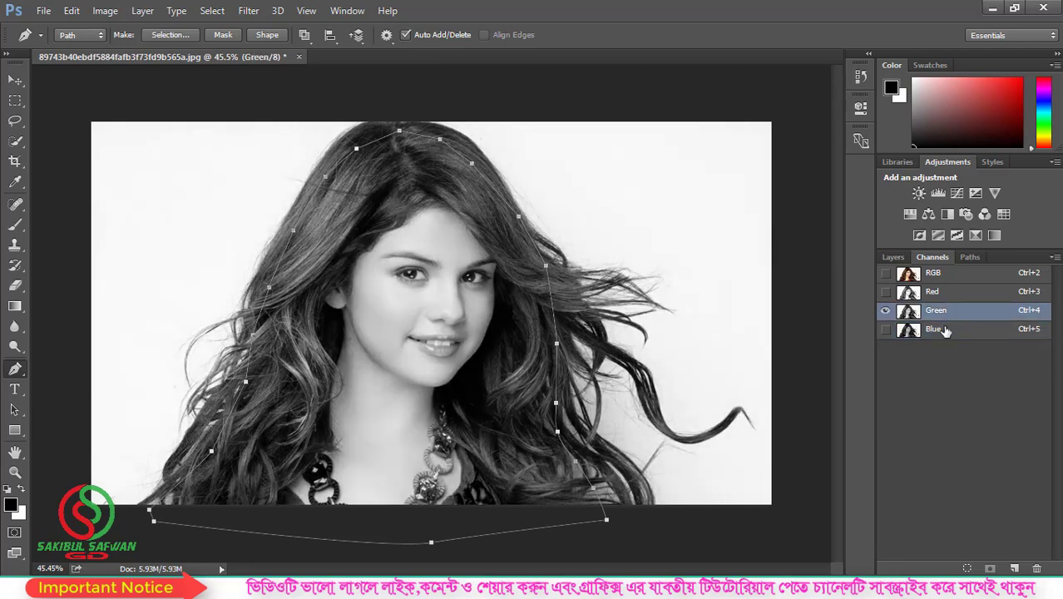
{"action": "left_click", "coordinate": [995, 330]}
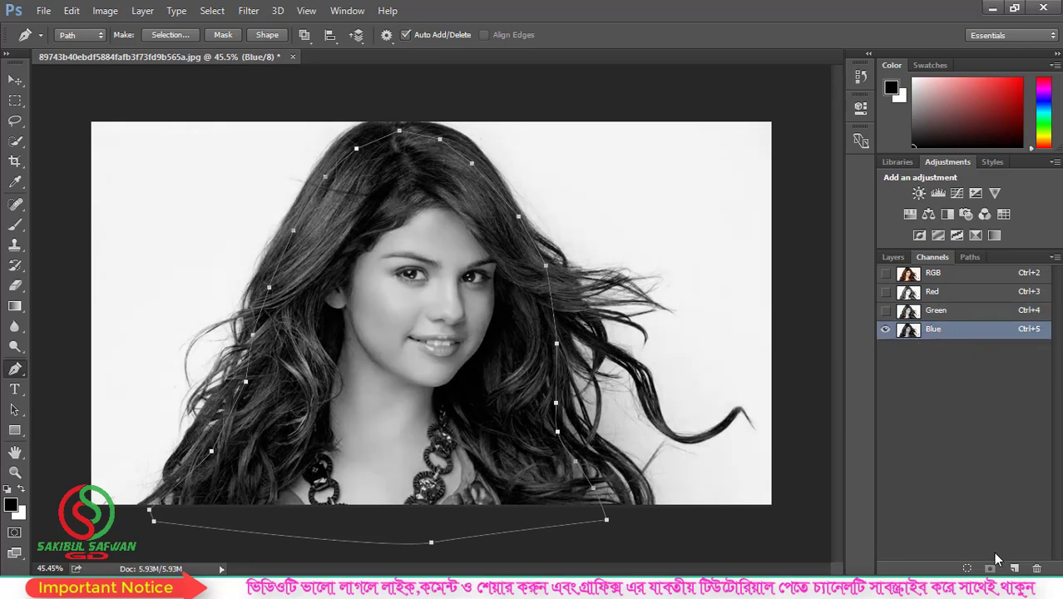
{"action": "left_click_drag", "start_coordinate": [936, 333], "coordinate": [1014, 568]}
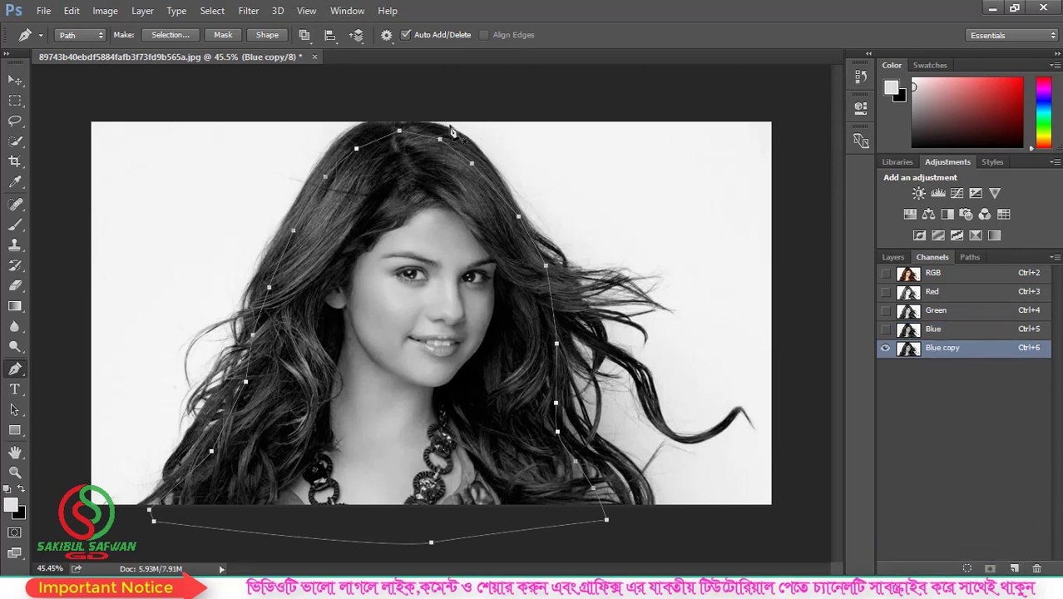
Apply Levels to the Blue copy channel with input levels of 148 for black and 182 for white.
{"action": "key", "text": "ctrl+l"}
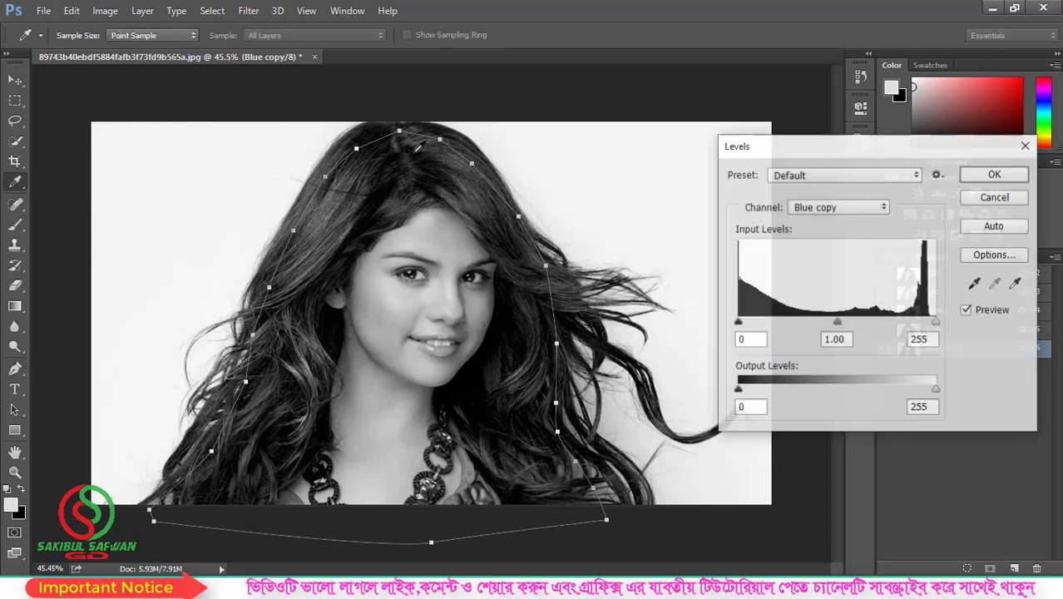
{"action": "left_click_drag", "start_coordinate": [738, 323], "coordinate": [850, 325]}
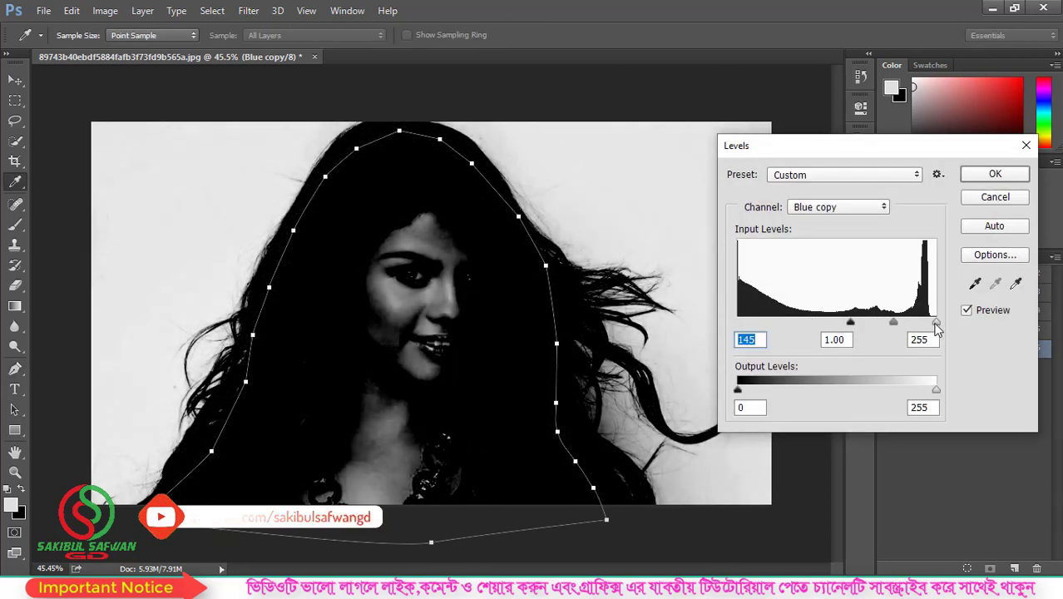
{"action": "left_click_drag", "start_coordinate": [935, 324], "coordinate": [882, 327]}
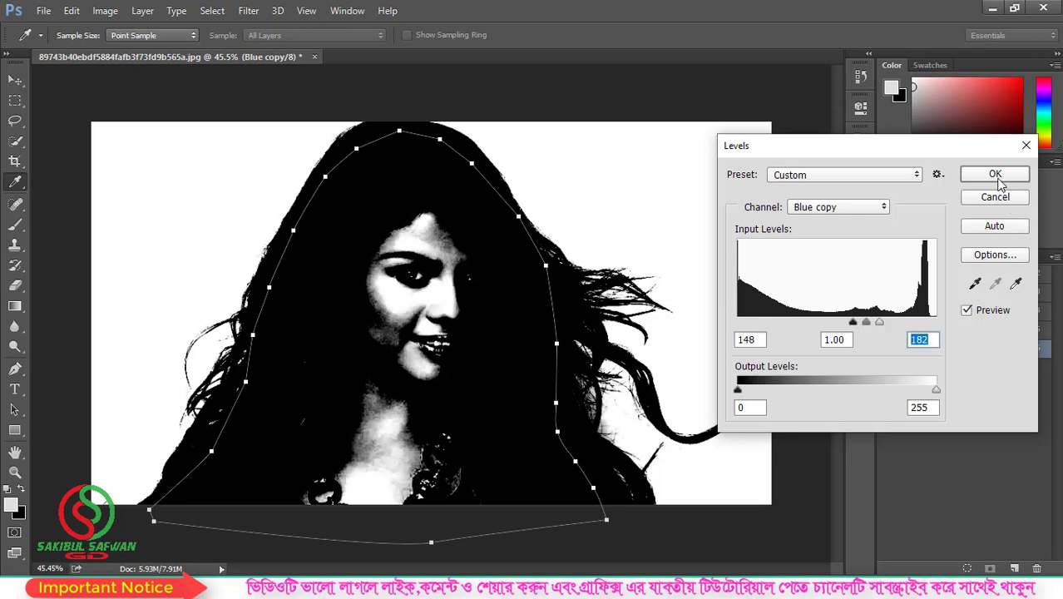
{"action": "left_click", "coordinate": [995, 175]}
{"action": "key", "text": "p"}
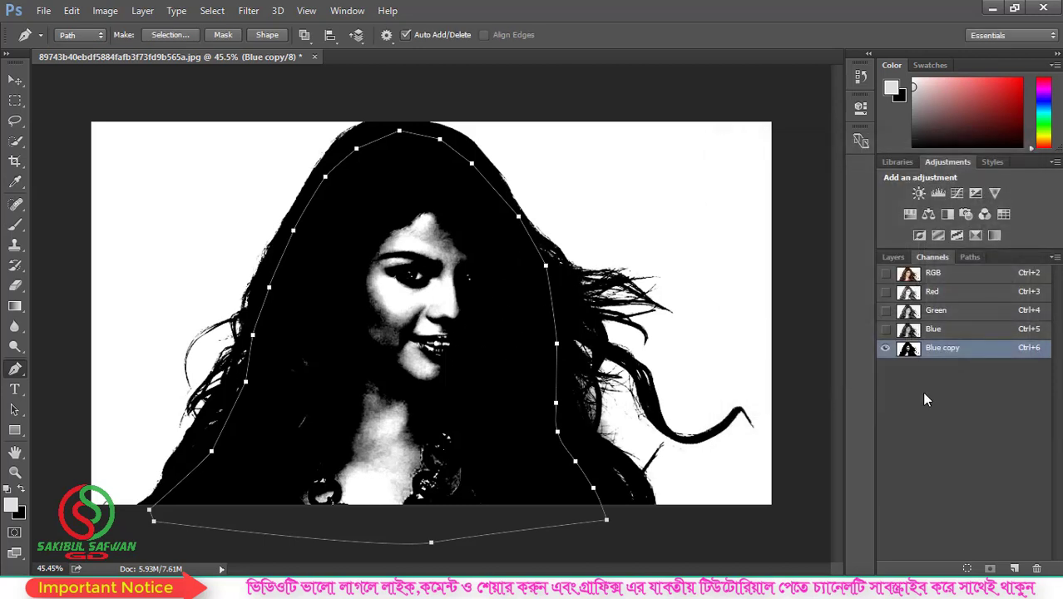
Load the Blue copy channel's white areas as a selection and delete that channel.
{"action": "left_click", "coordinate": [909, 349], "text": "ctrl"}
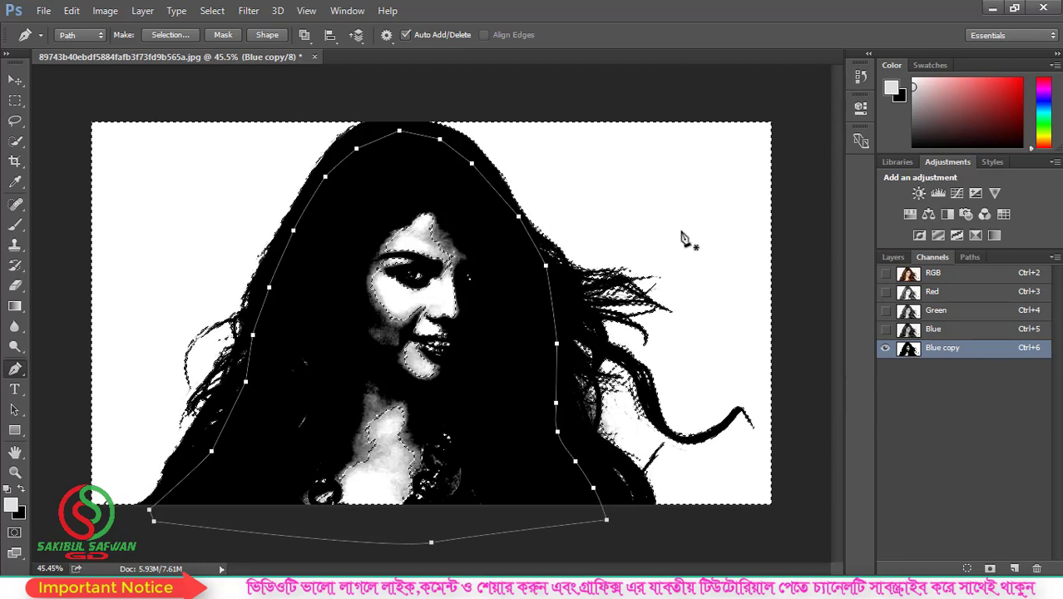
{"action": "left_click_drag", "start_coordinate": [982, 356], "coordinate": [1035, 567]}
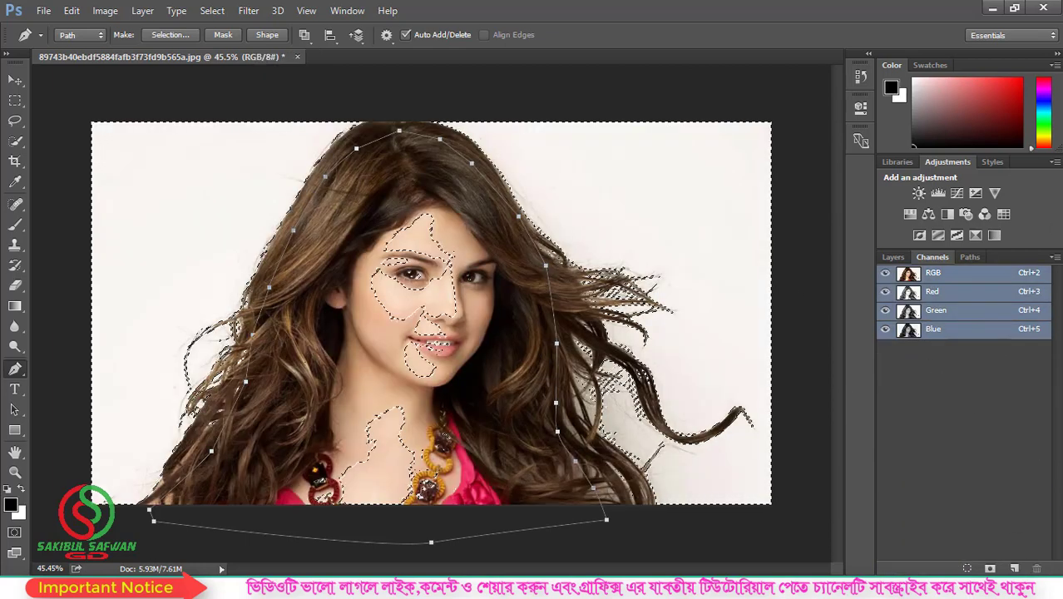
Add an inverted layer mask to the portrait layer from the selection to hide the light background.
{"action": "left_click", "coordinate": [894, 258]}
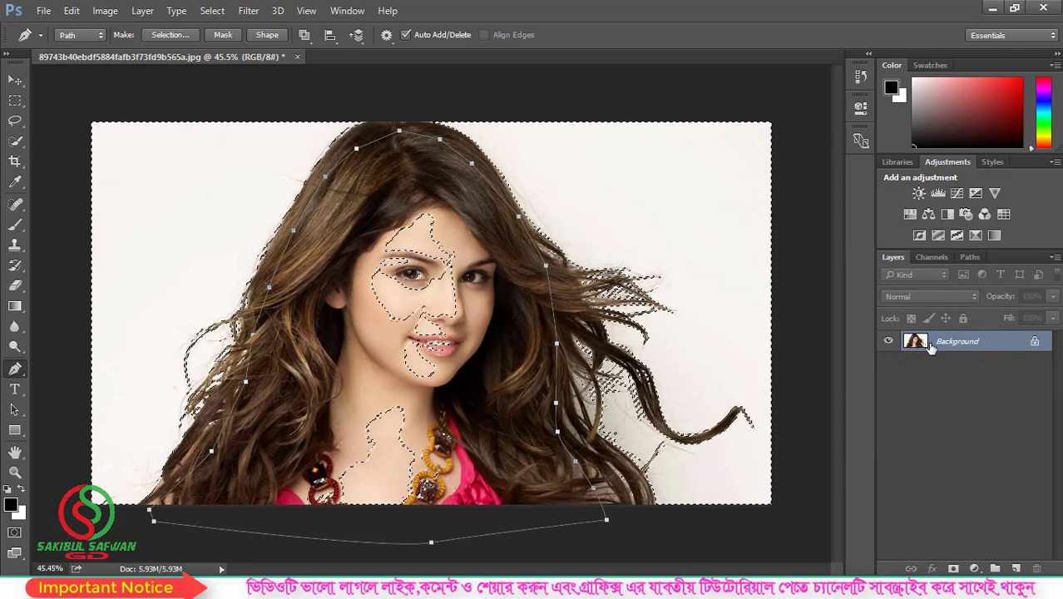
{"action": "left_click", "coordinate": [953, 568]}
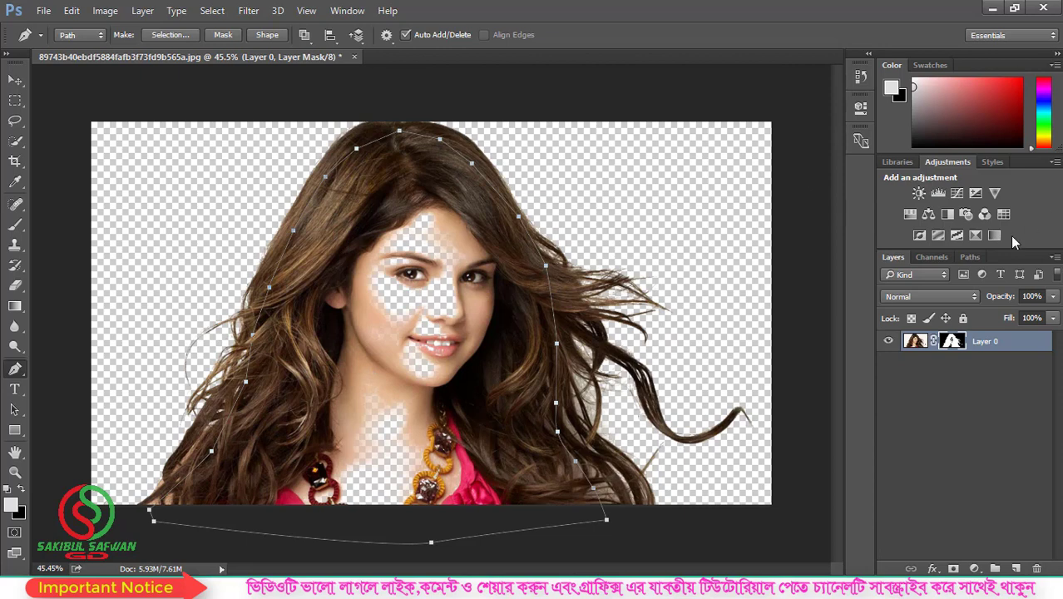
Load the saved Path 1 around the woman as a selection and return to the portrait layer's mask.
{"action": "left_click", "coordinate": [970, 257]}
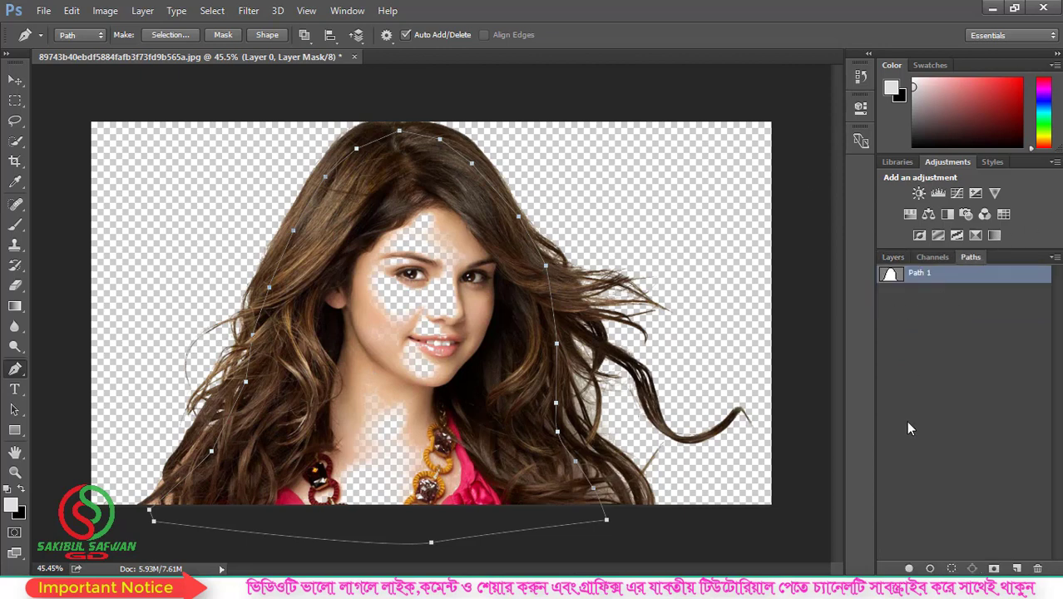
{"action": "left_click", "coordinate": [890, 276], "text": "ctrl"}
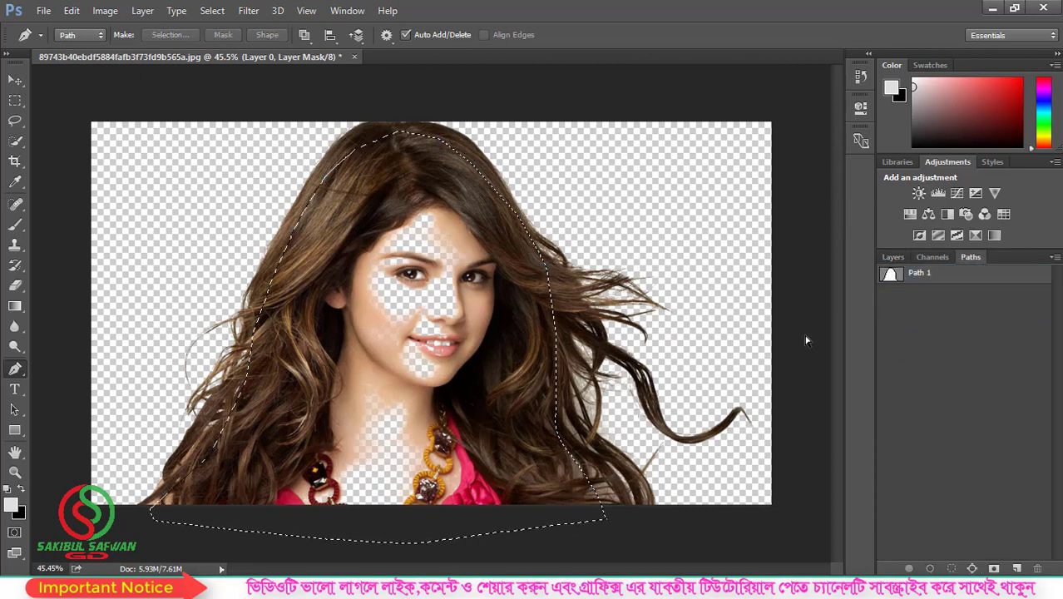
{"action": "left_click", "coordinate": [891, 259]}
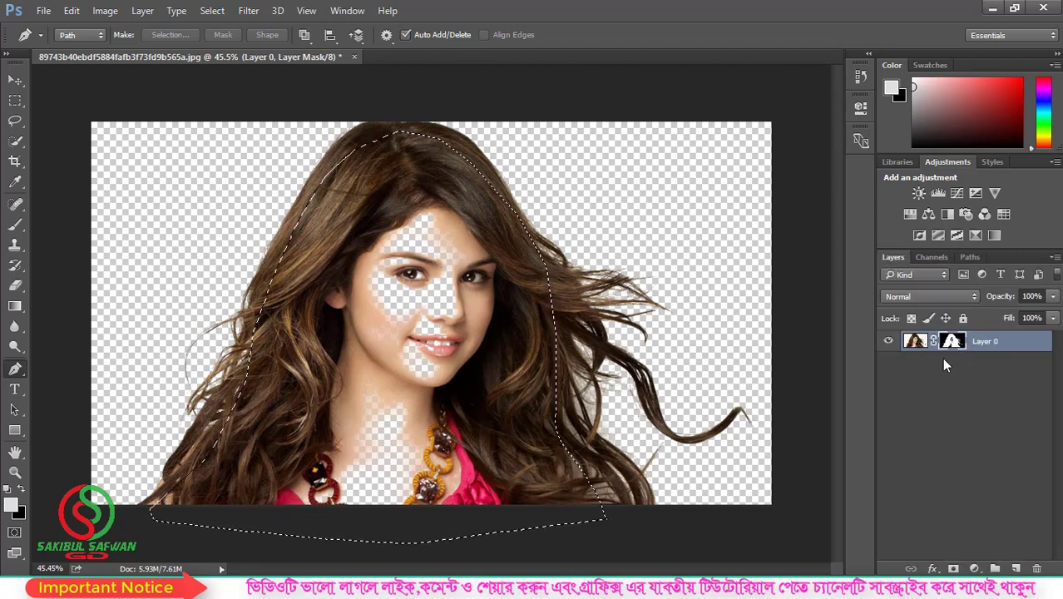
Set the foreground color to white (ffffff), fill the selected area of the layer mask with it, and deselect.
{"action": "left_click", "coordinate": [12, 505]}
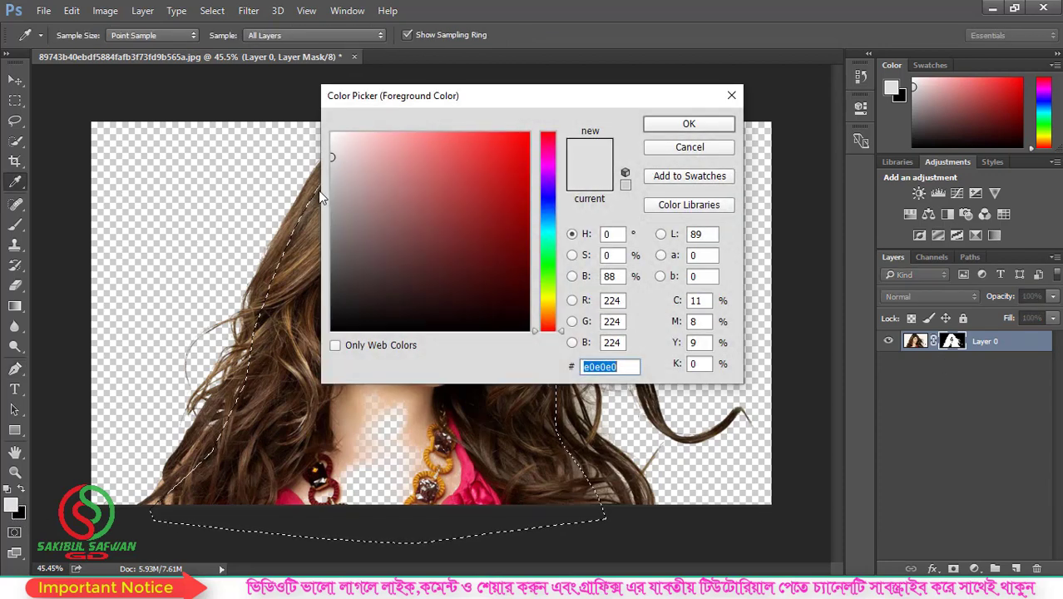
{"action": "type", "text": "ffffff"}
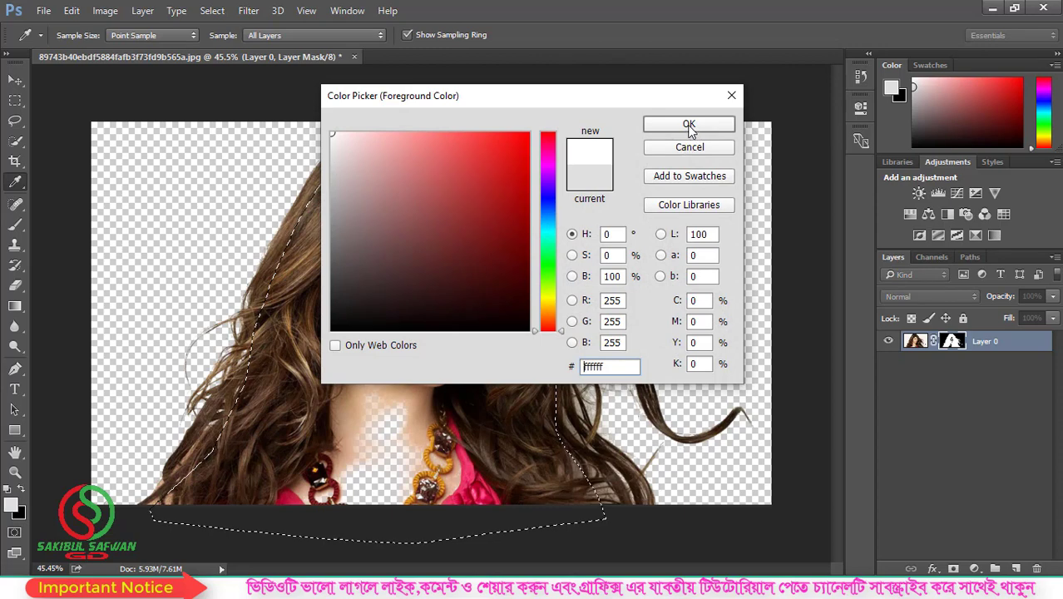
{"action": "left_click", "coordinate": [689, 125]}
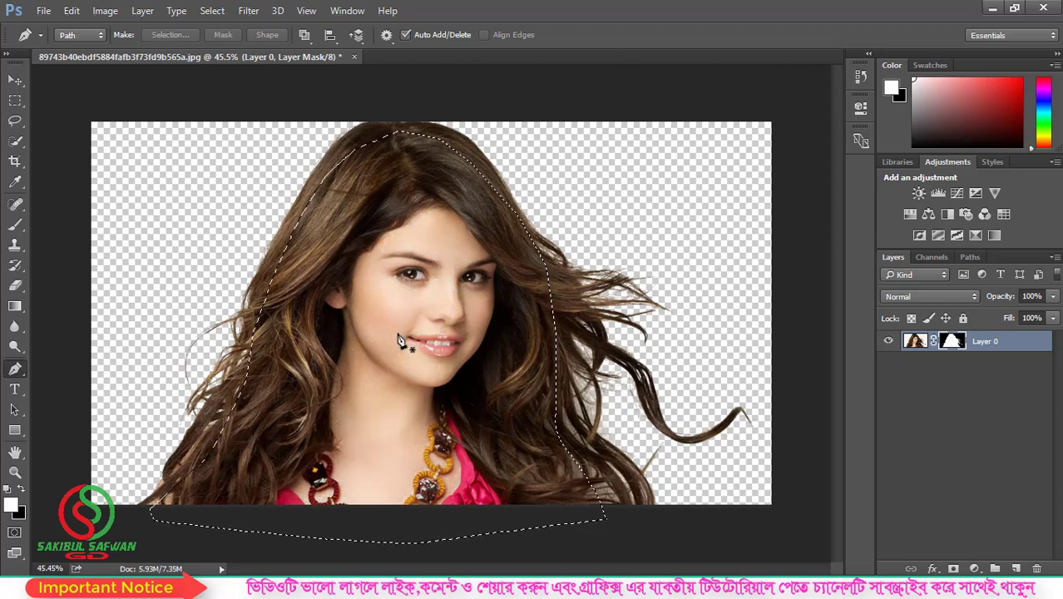
{"action": "left_click", "coordinate": [218, 14]}
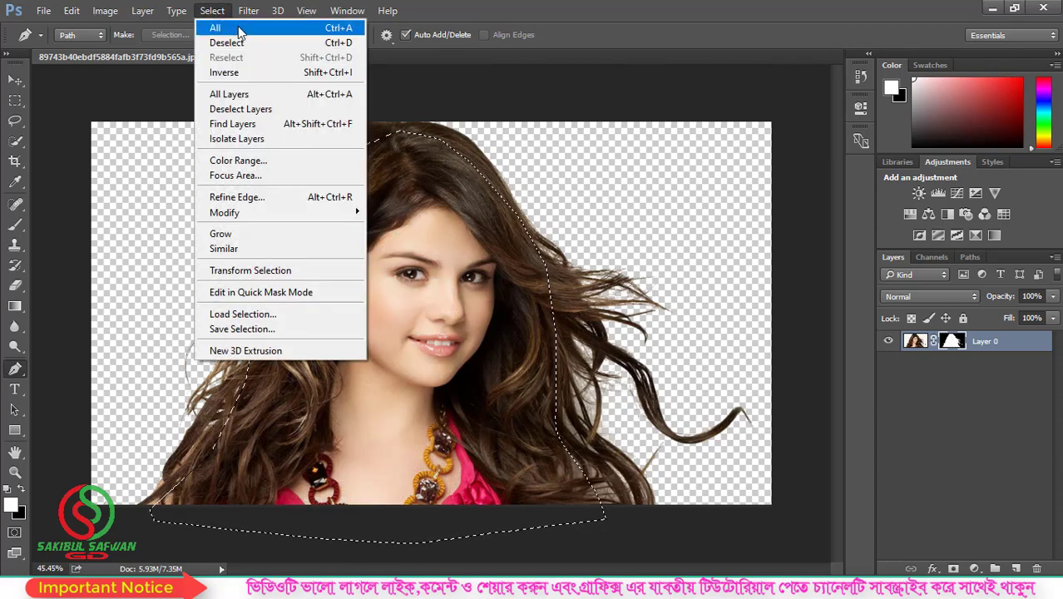
{"action": "left_click", "coordinate": [243, 45]}
{"action": "scroll", "coordinate": [387, 381], "scroll_direction": "down", "scroll_amount": 3}
{"action": "scroll", "coordinate": [389, 388], "scroll_direction": "up", "scroll_amount": 3}
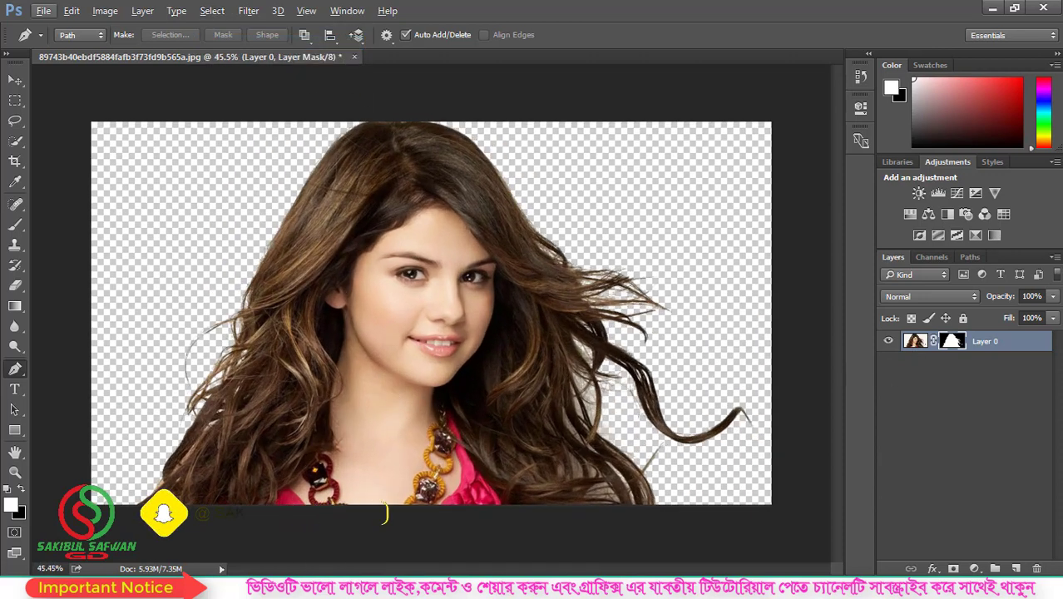
Place the sky image 503252 into the portrait document and scale it to cover the whole canvas.
{"action": "key", "text": "alt+Tab"}
{"action": "left_click_drag", "start_coordinate": [651, 142], "coordinate": [393, 368]}
{"action": "left_click_drag", "start_coordinate": [722, 125], "coordinate": [840, 45]}
{"action": "left_click", "coordinate": [550, 35]}
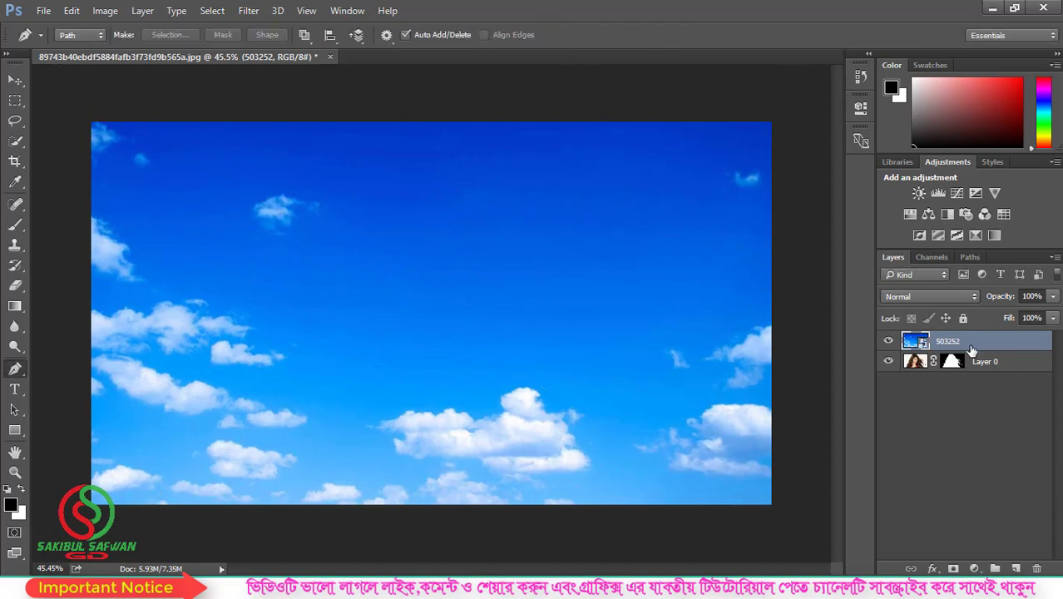
Move the 503252 sky layer beneath Layer 0 so it serves as the woman's background.
{"action": "left_click_drag", "start_coordinate": [970, 346], "coordinate": [972, 382]}
{"action": "scroll", "coordinate": [484, 243], "scroll_direction": "down", "scroll_amount": 2}
{"action": "scroll", "coordinate": [487, 249], "scroll_direction": "up", "scroll_amount": 1}
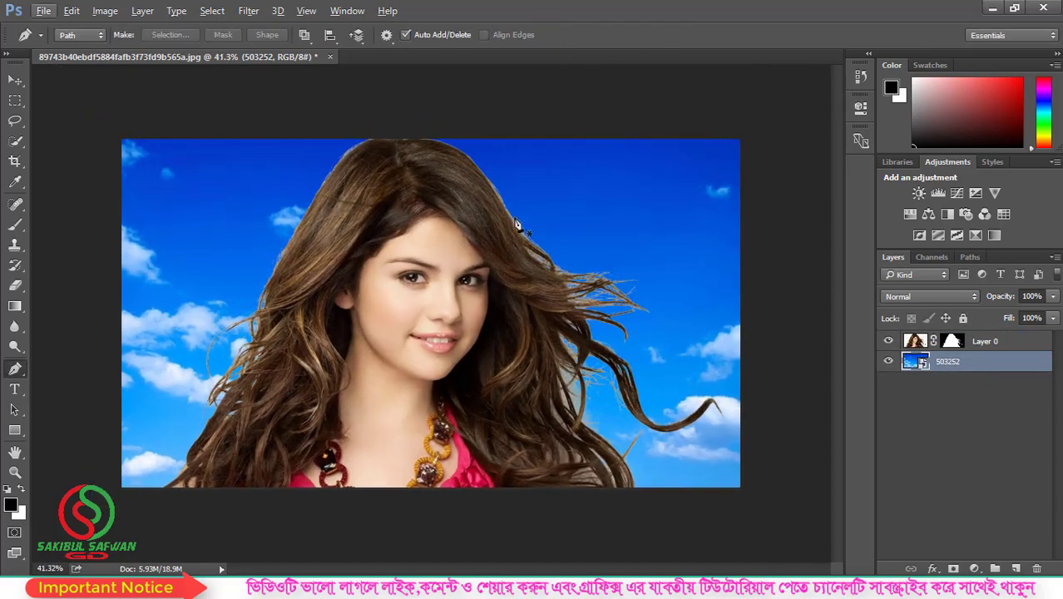
{"action": "scroll", "coordinate": [505, 258], "scroll_direction": "down", "scroll_amount": 5}
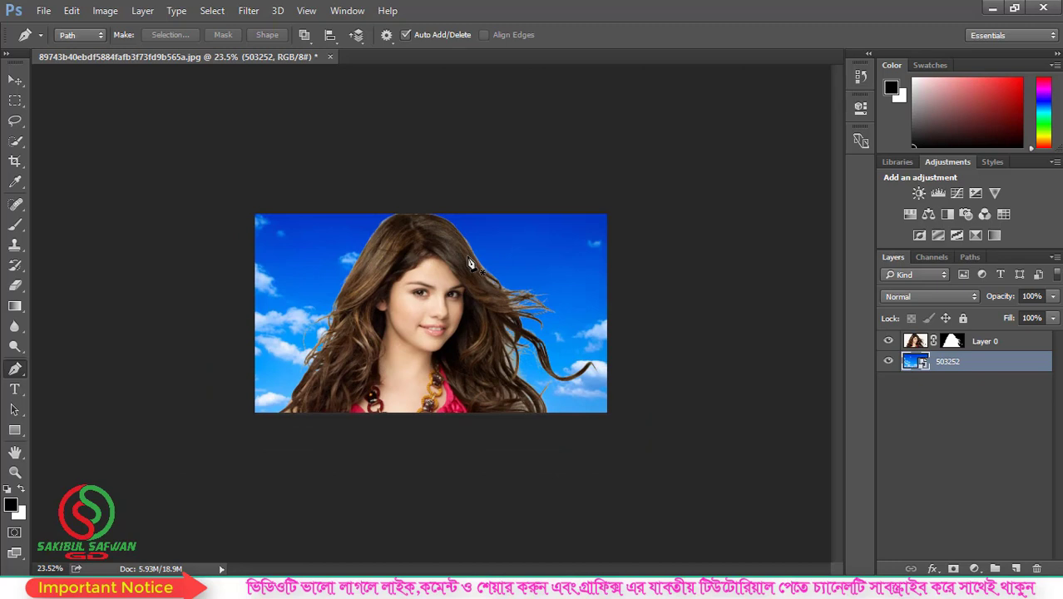
Bring up the dialog for opening another image file.
{"action": "key", "text": "ctrl+o"}
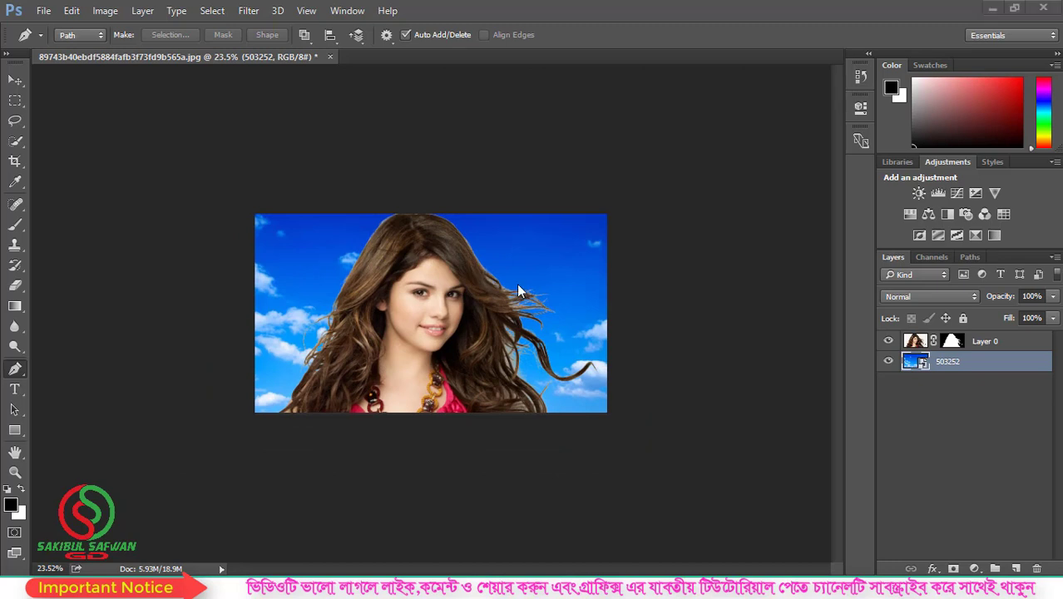